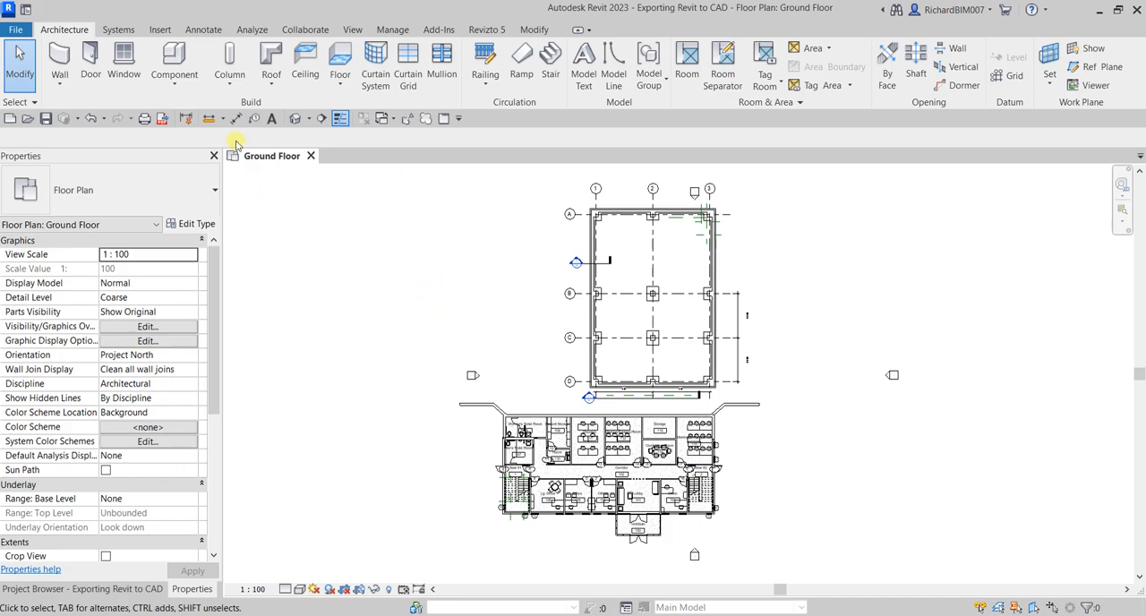
Step: Start a DWG export of the Ground Floor plan
click(16, 31)
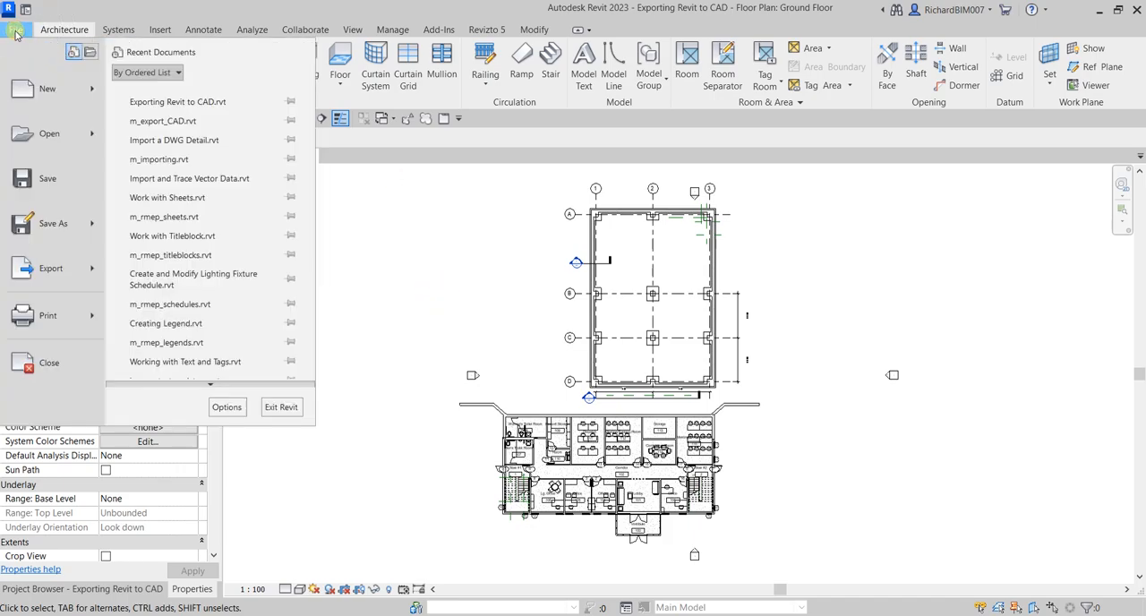
click(67, 263)
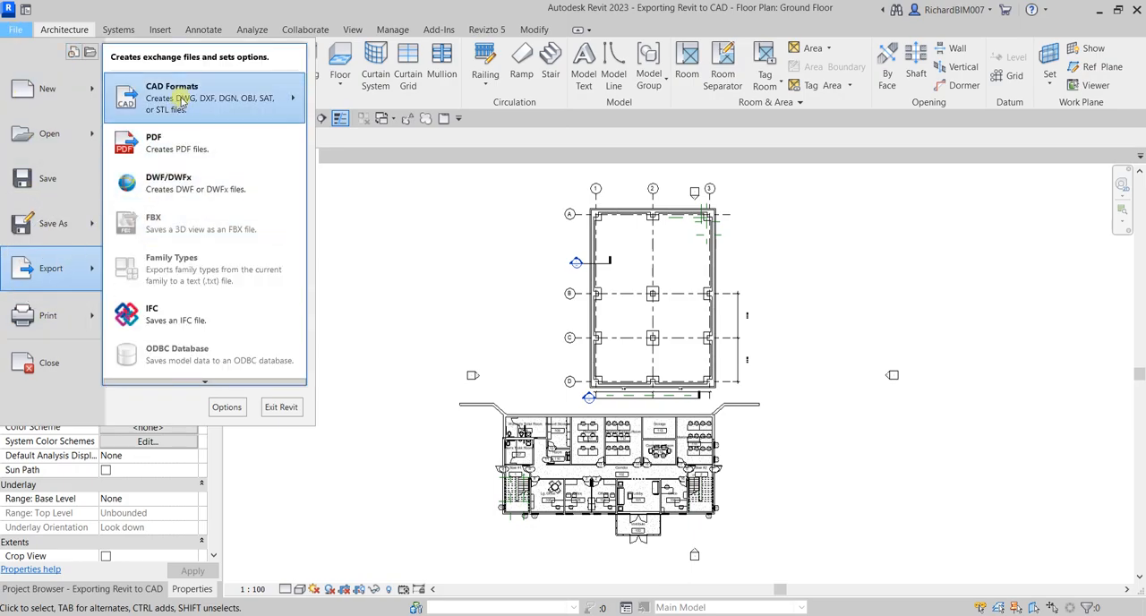
mouse_move(179, 101)
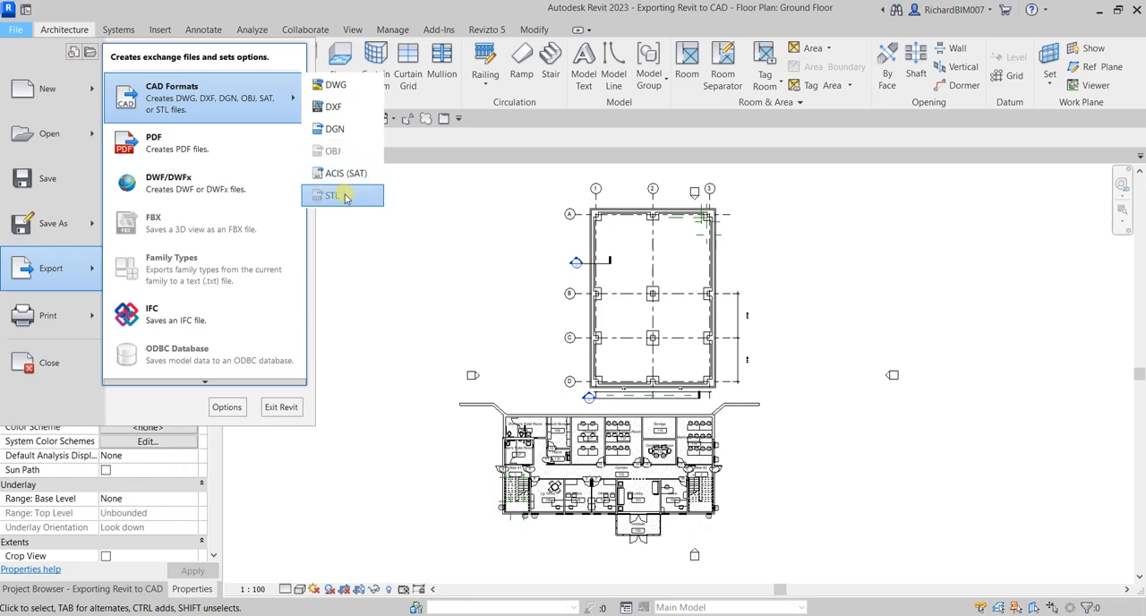
click(339, 87)
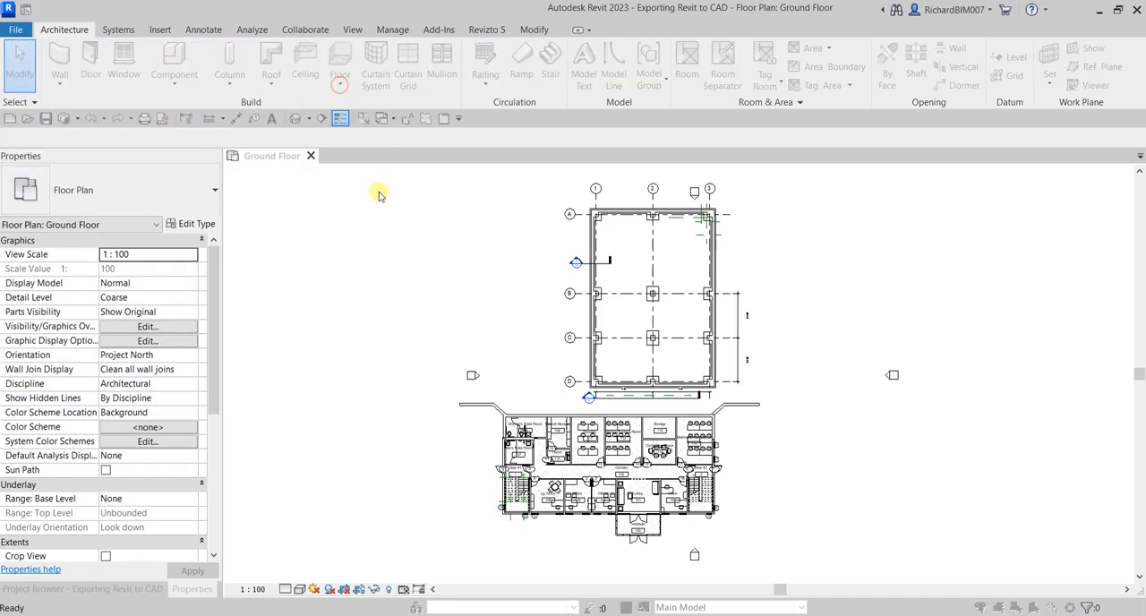
click(347, 112)
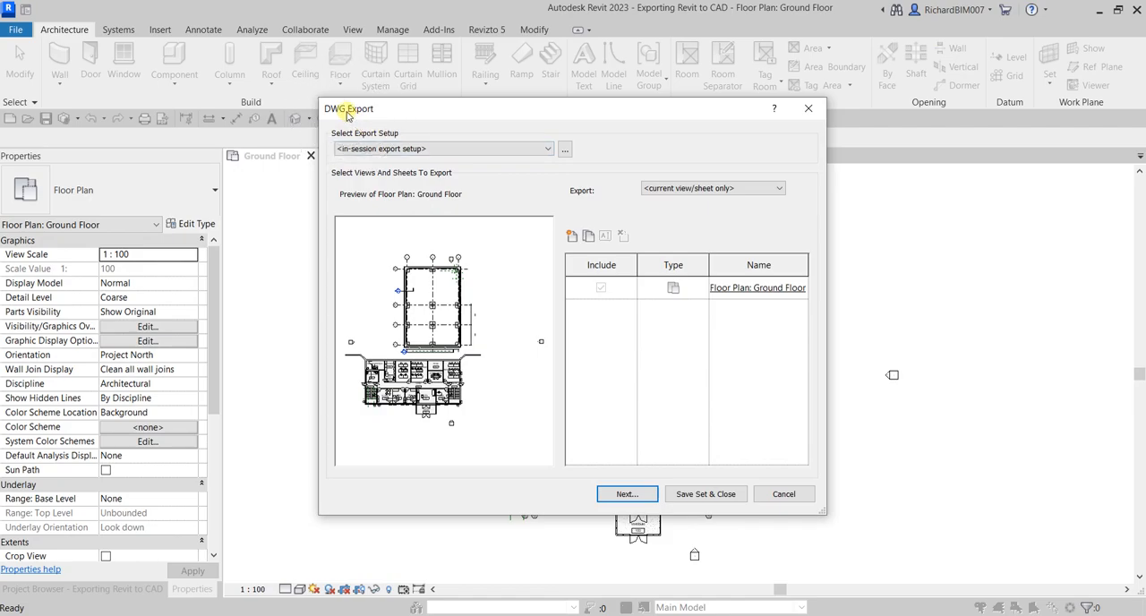
click(484, 309)
click(430, 202)
drag(500, 114, 644, 139)
Step: Check the available export setups and examine the layer standards offered in the DWG/DXF export setup
key(ctrl)
click(497, 169)
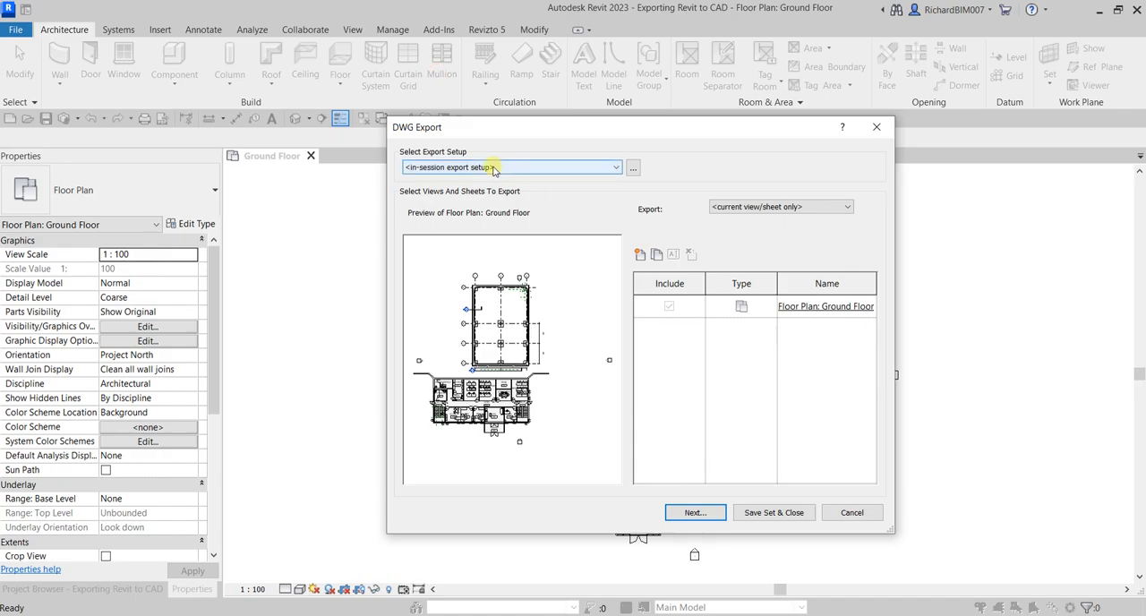
key(ctrl)
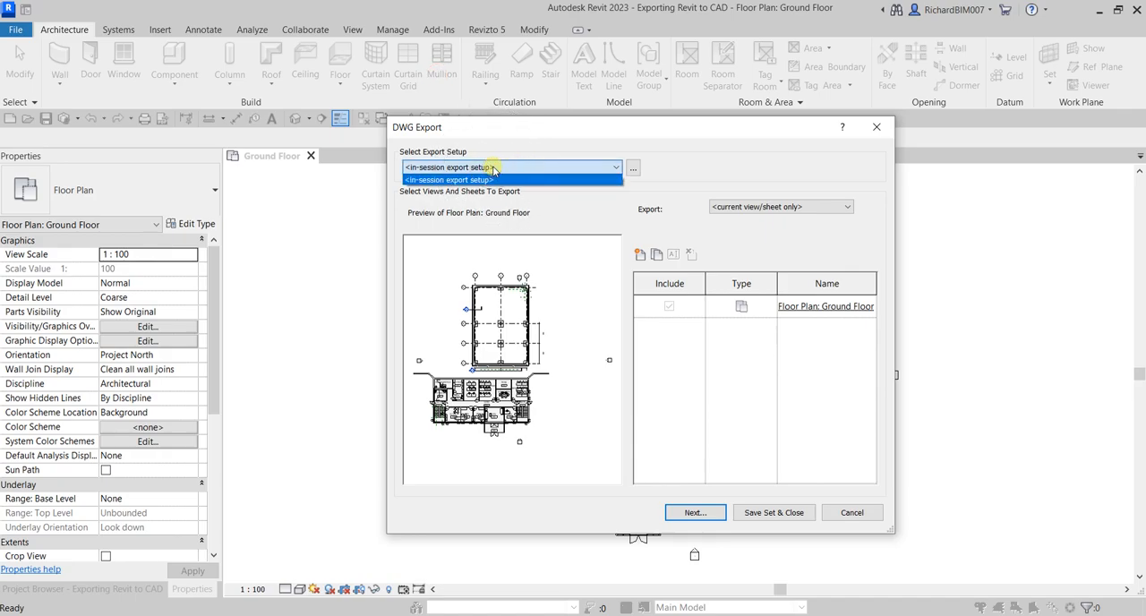
click(718, 165)
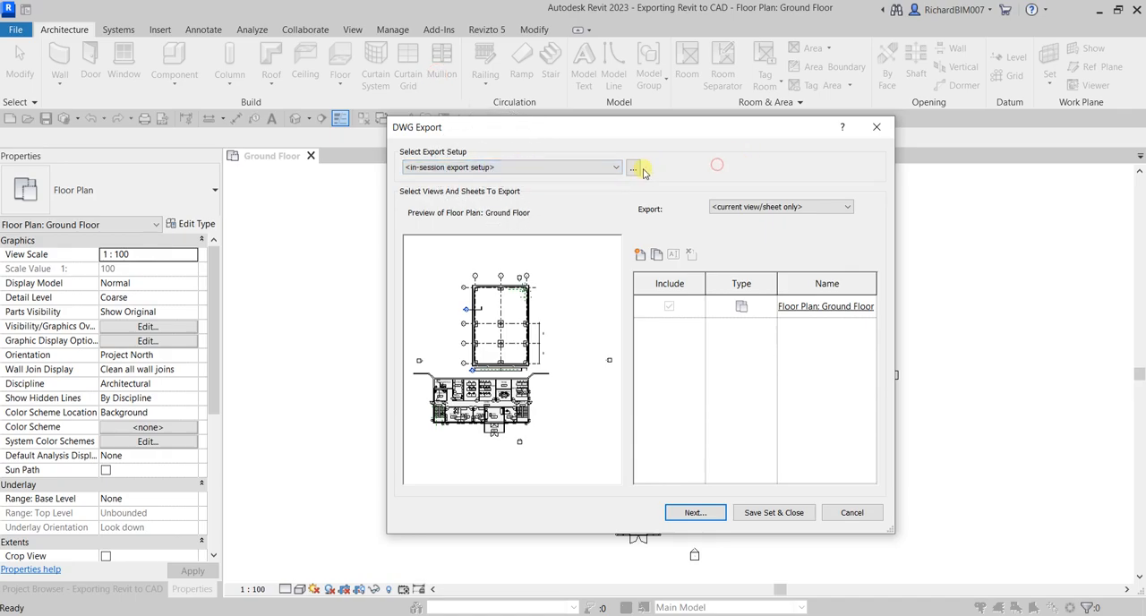
click(633, 171)
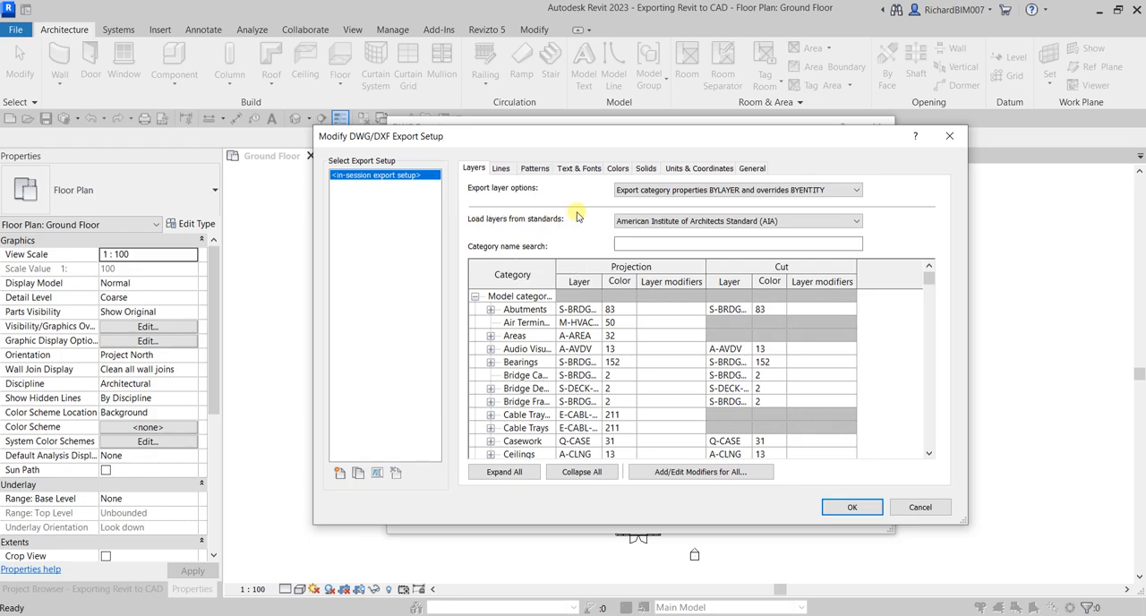
click(853, 228)
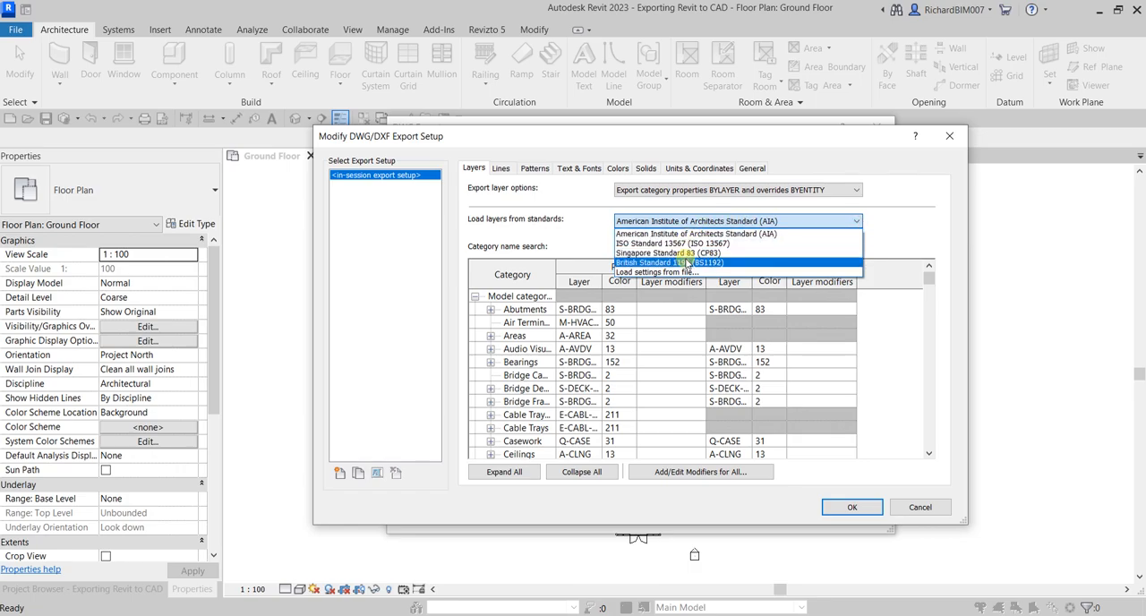
click(586, 223)
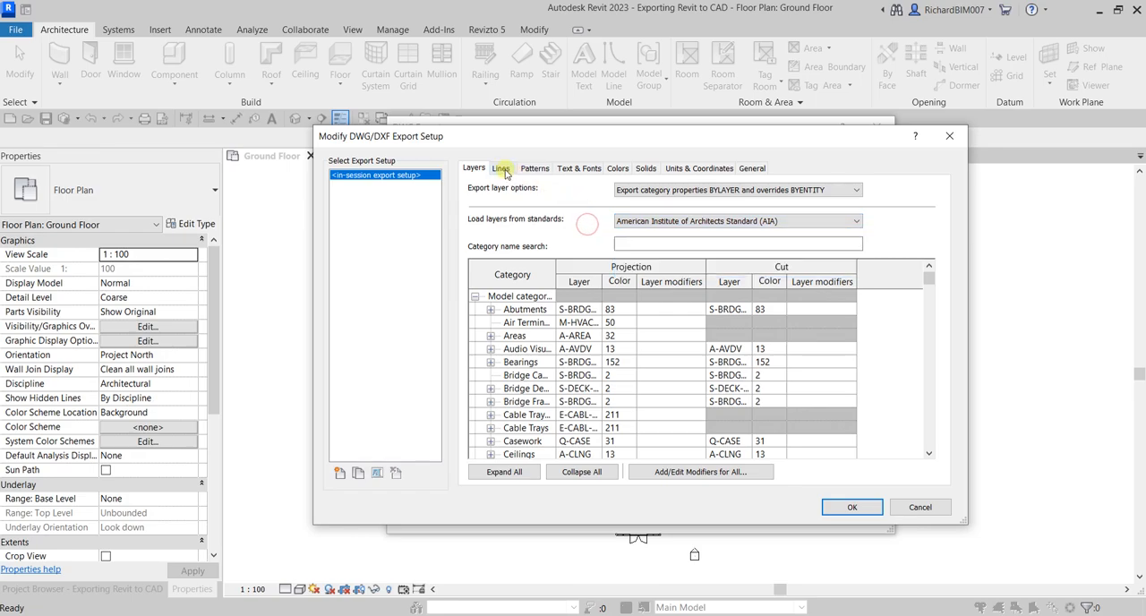
Step: Review the export setup's line, pattern, text, color, solids, units and general settings, and close it without saving changes
click(503, 169)
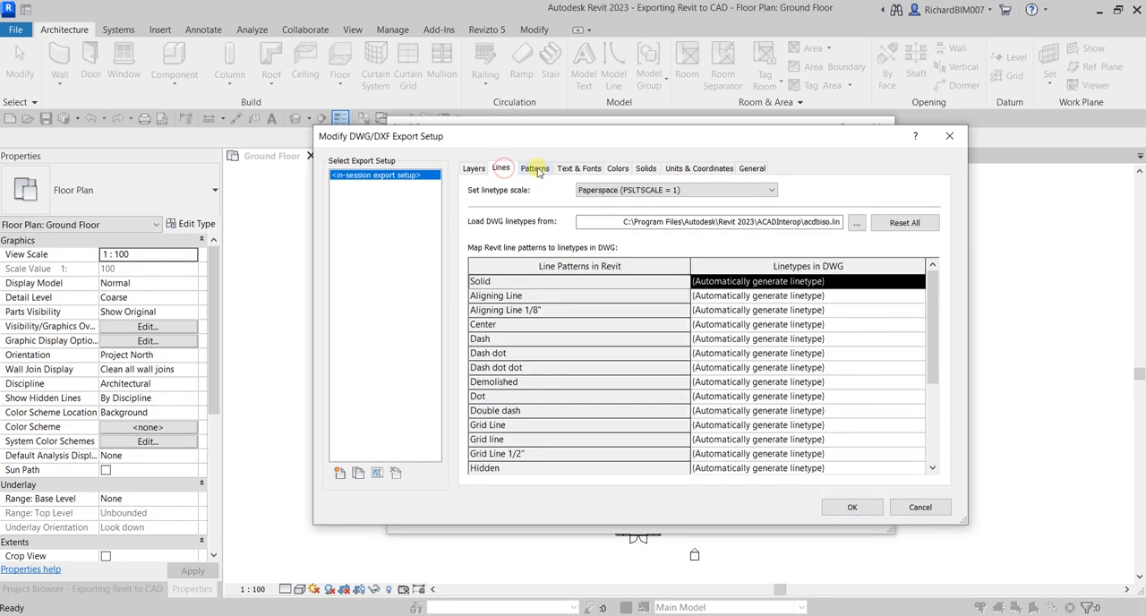
click(536, 169)
click(574, 169)
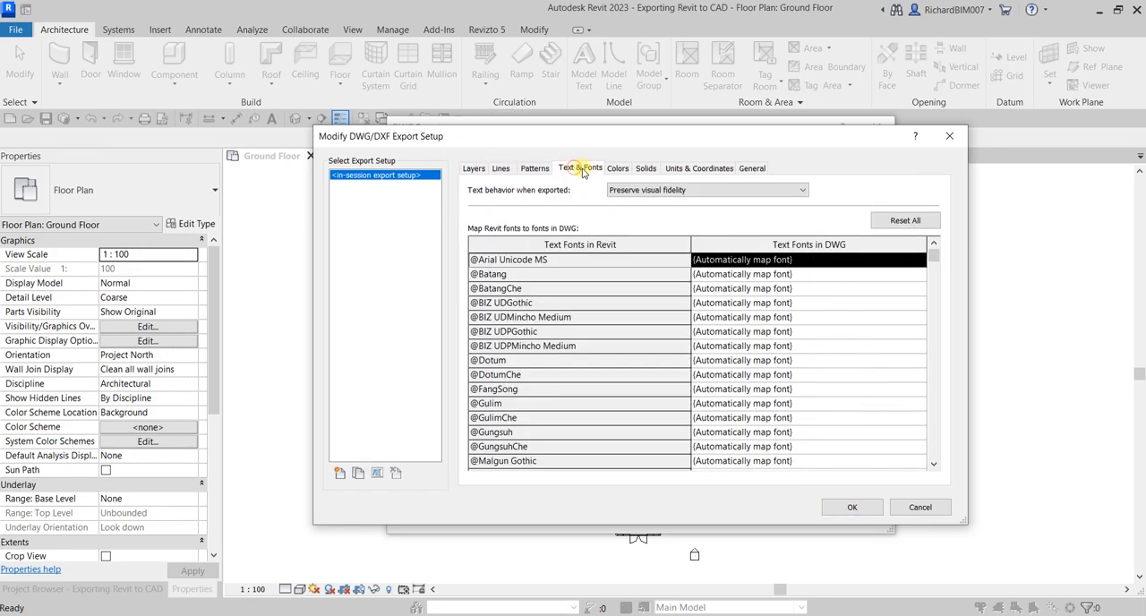
click(618, 169)
click(646, 169)
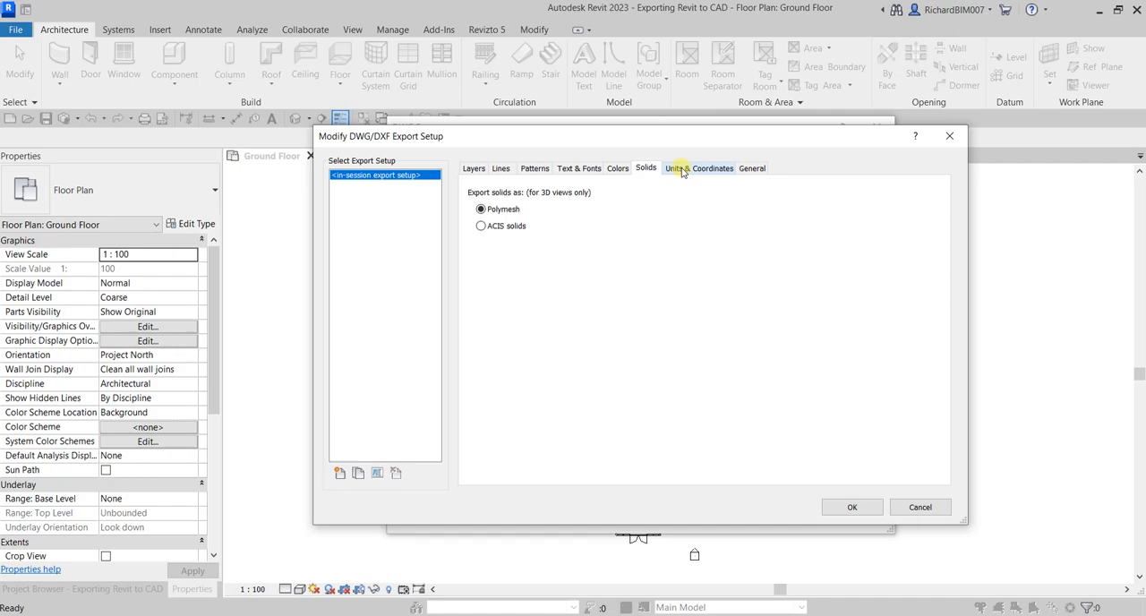
click(492, 230)
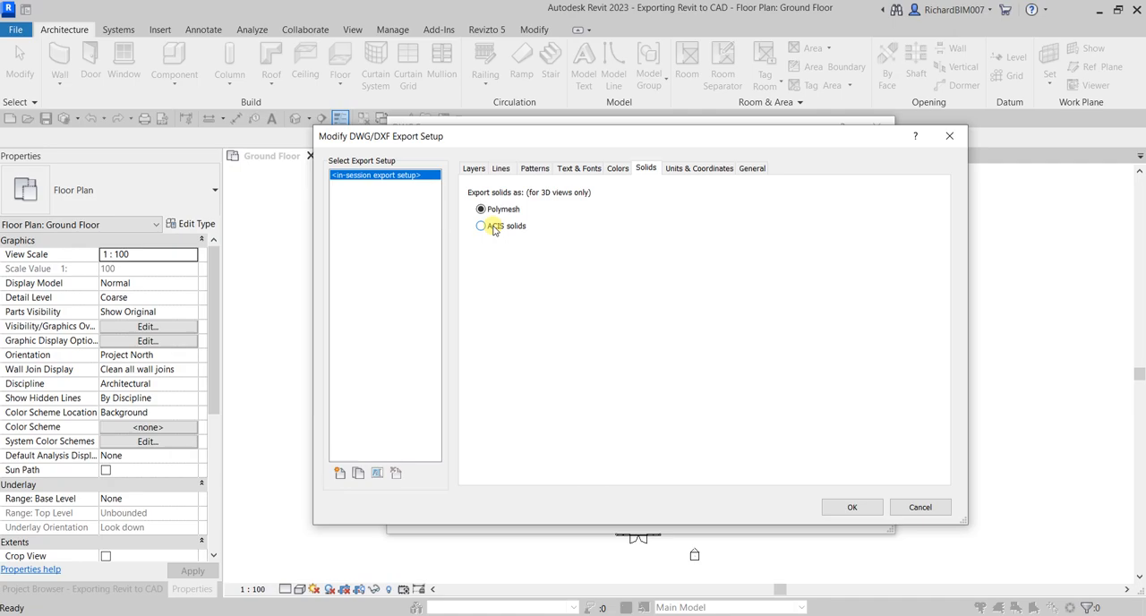
click(484, 211)
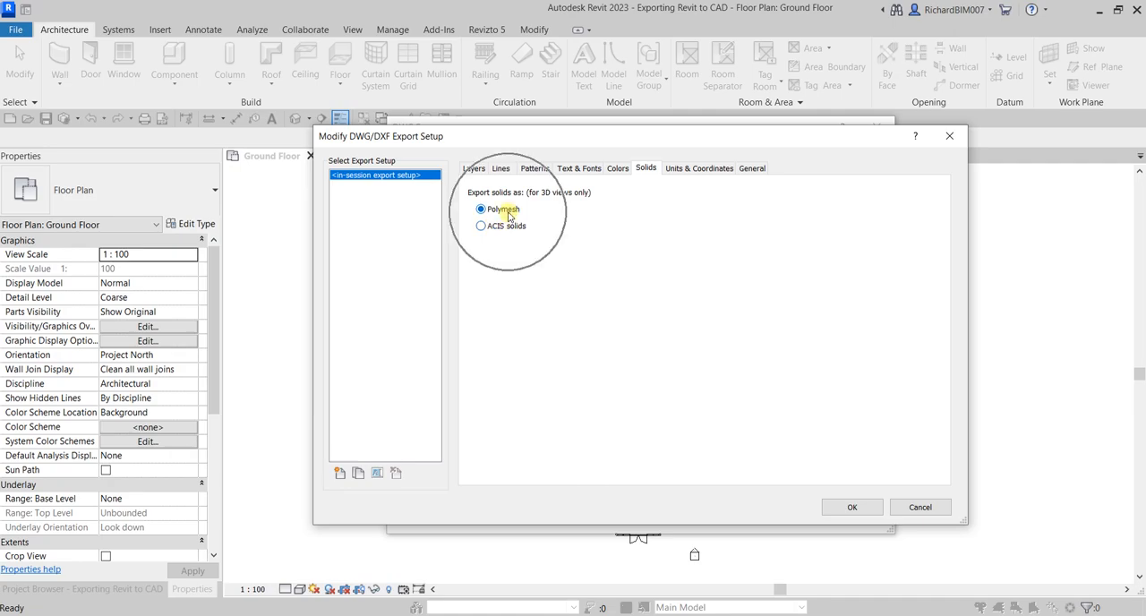
click(701, 169)
click(702, 170)
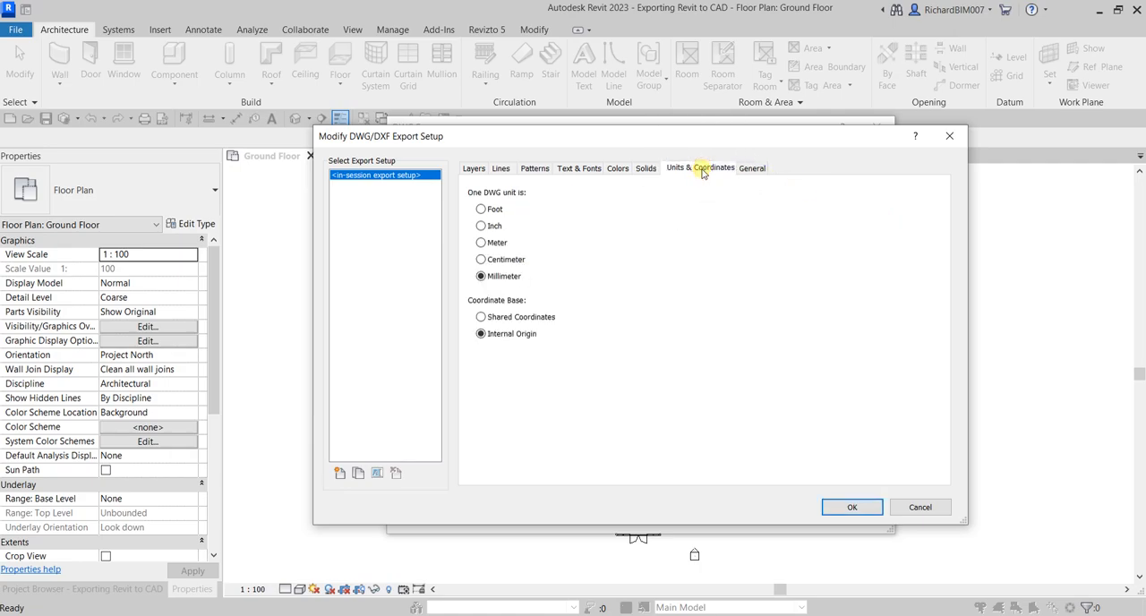
click(753, 169)
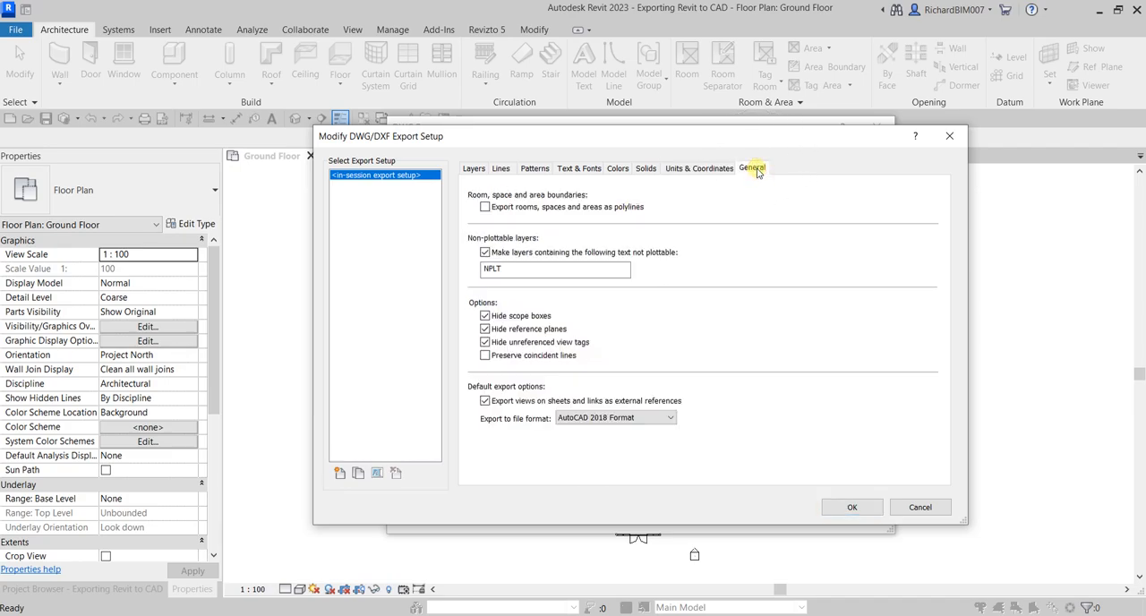
click(950, 136)
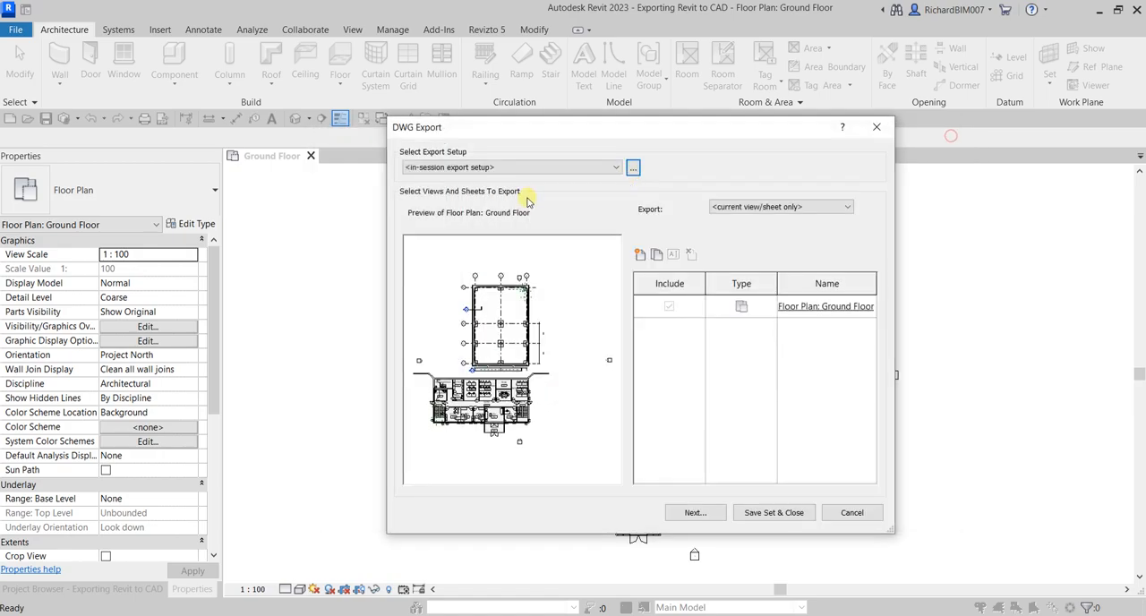
Step: Set the views and sheets to export to the in-session view/sheet set
click(760, 215)
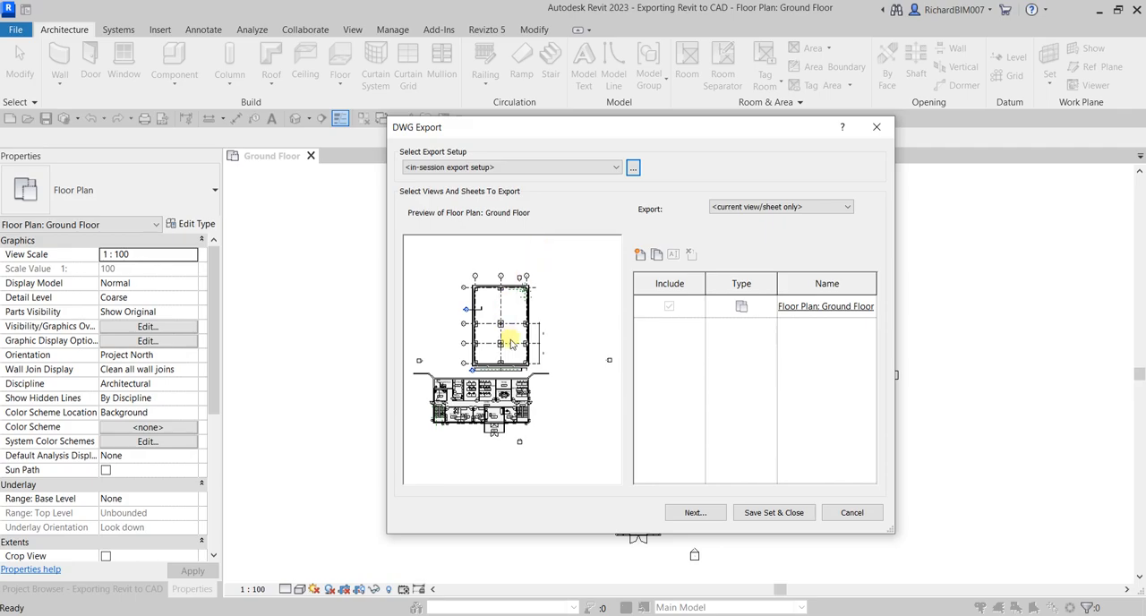
click(949, 446)
click(756, 208)
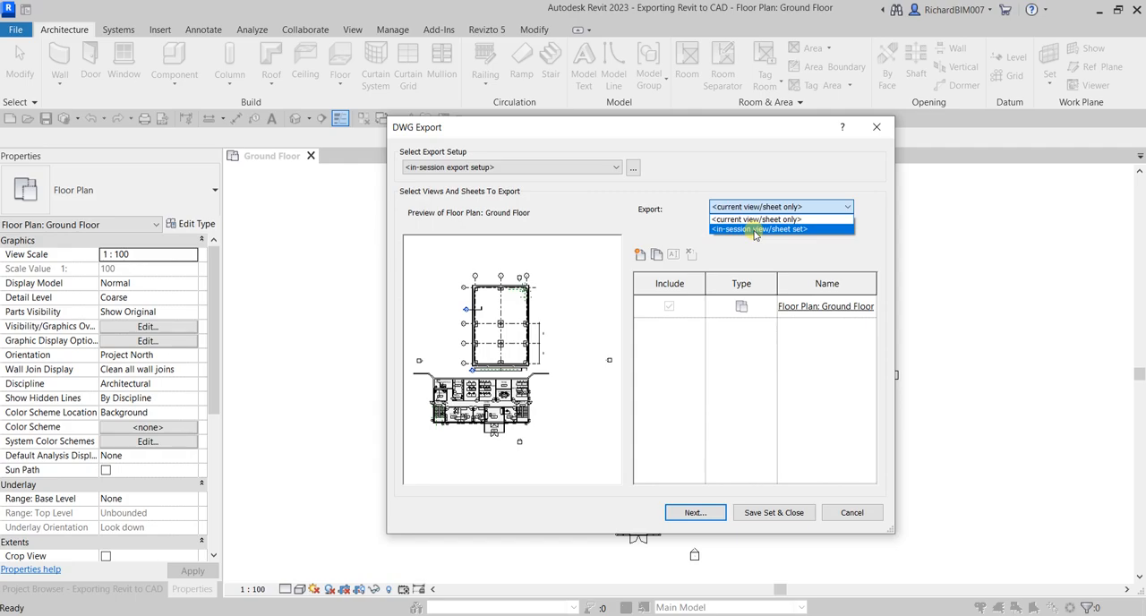
click(754, 229)
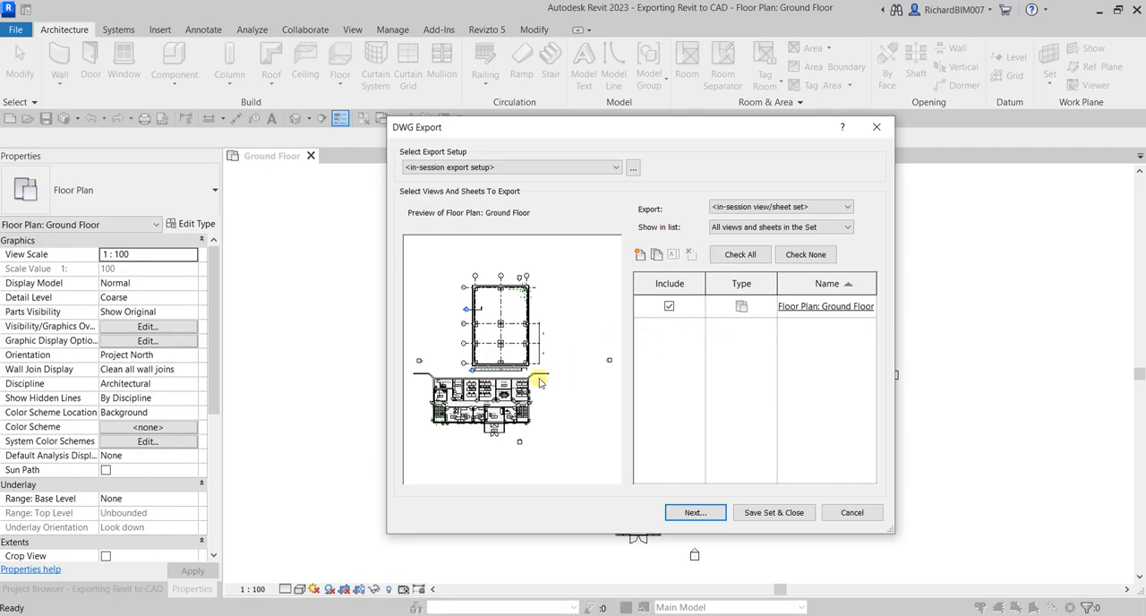
click(779, 207)
click(779, 207)
Step: List all views and sheets in the model for export, and narrow the list to the model's sheets
click(772, 228)
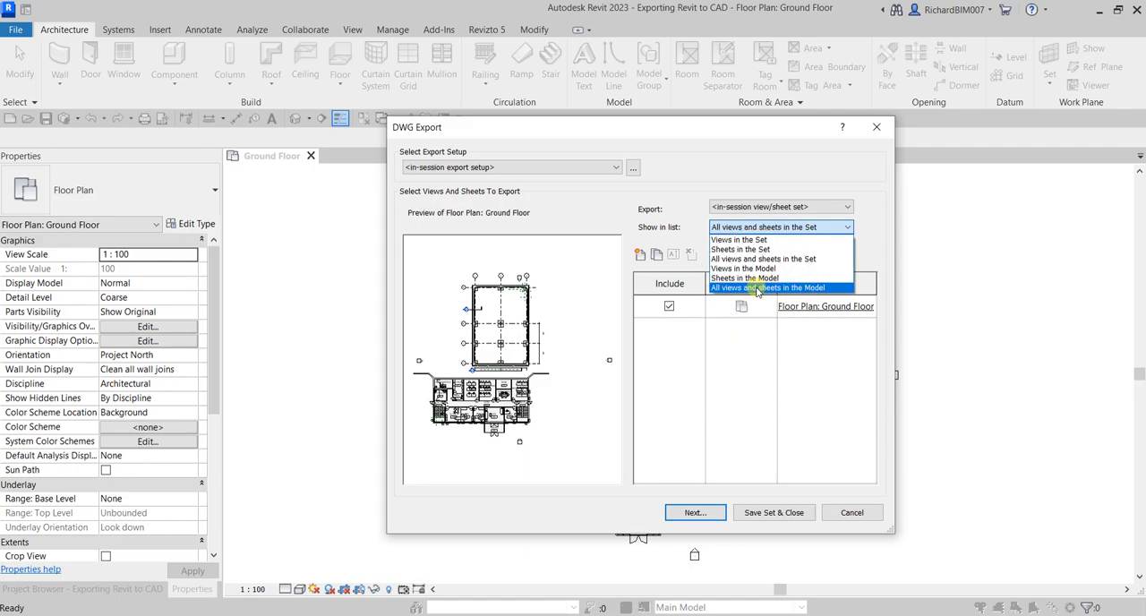
click(756, 288)
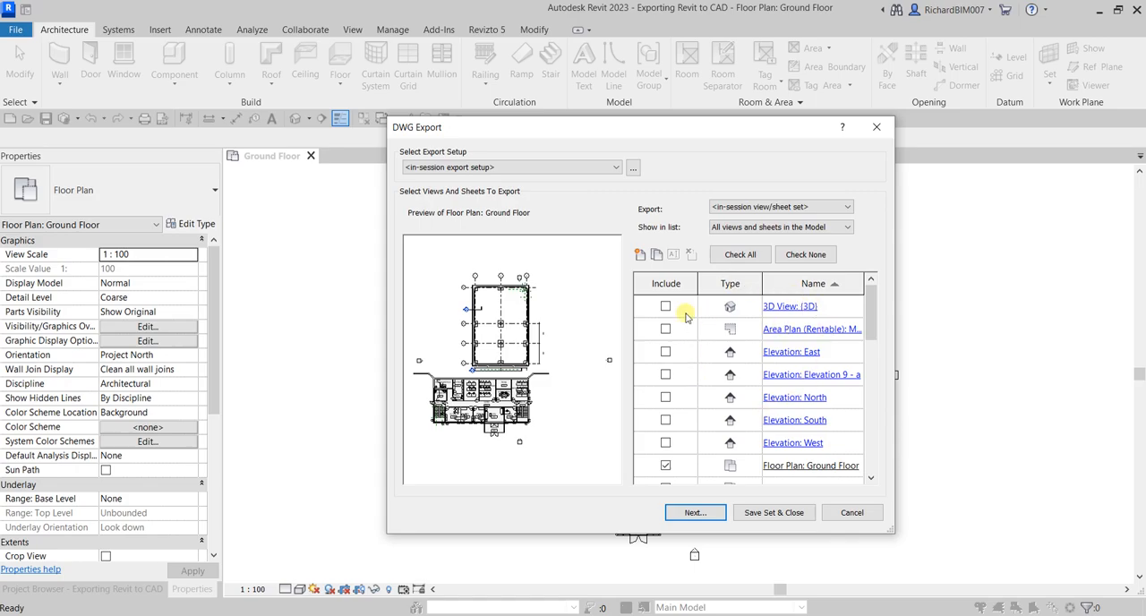
scroll(744, 375, down, 3)
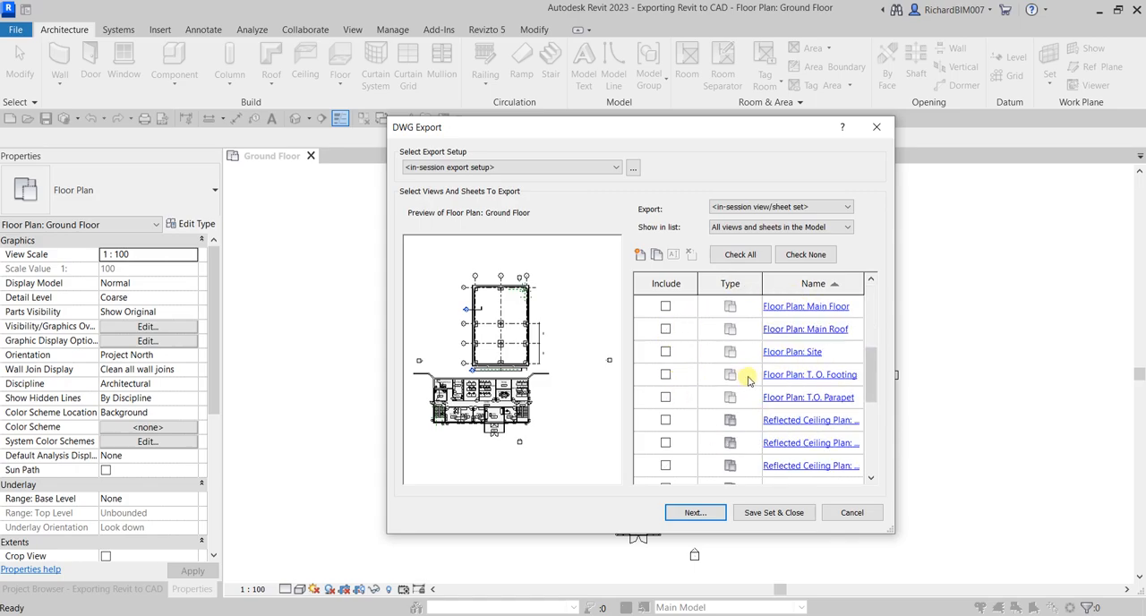
scroll(747, 379, up, 4)
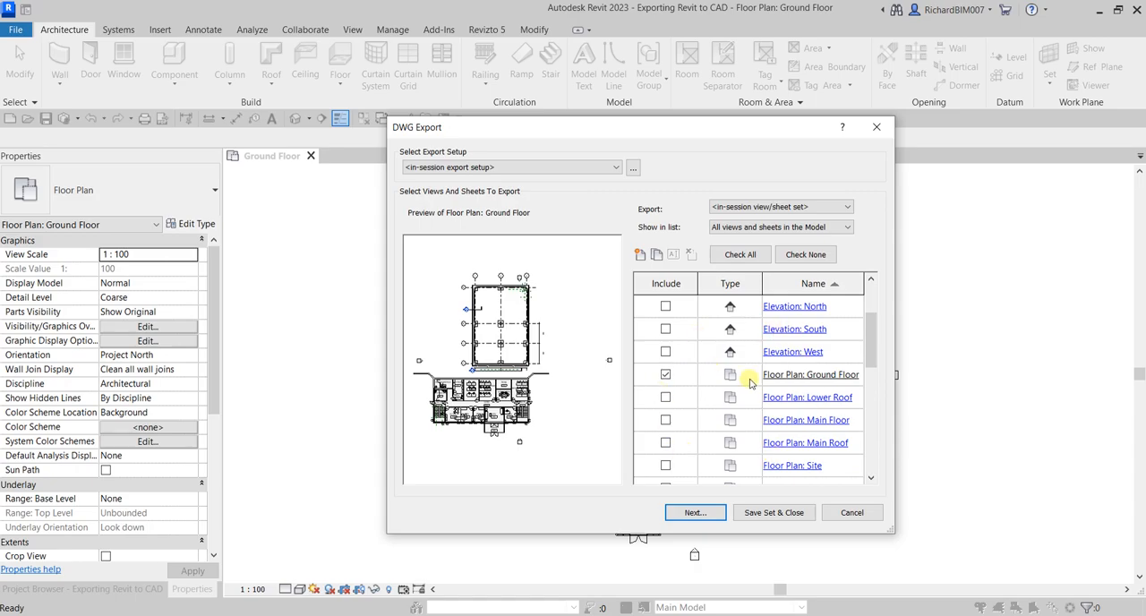
click(752, 227)
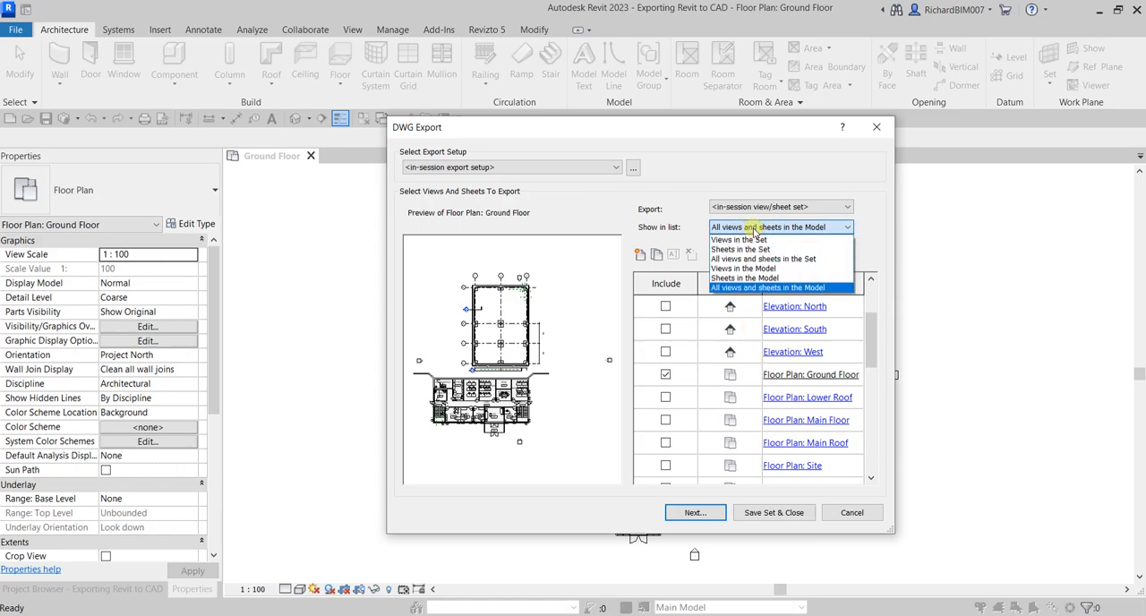
click(732, 283)
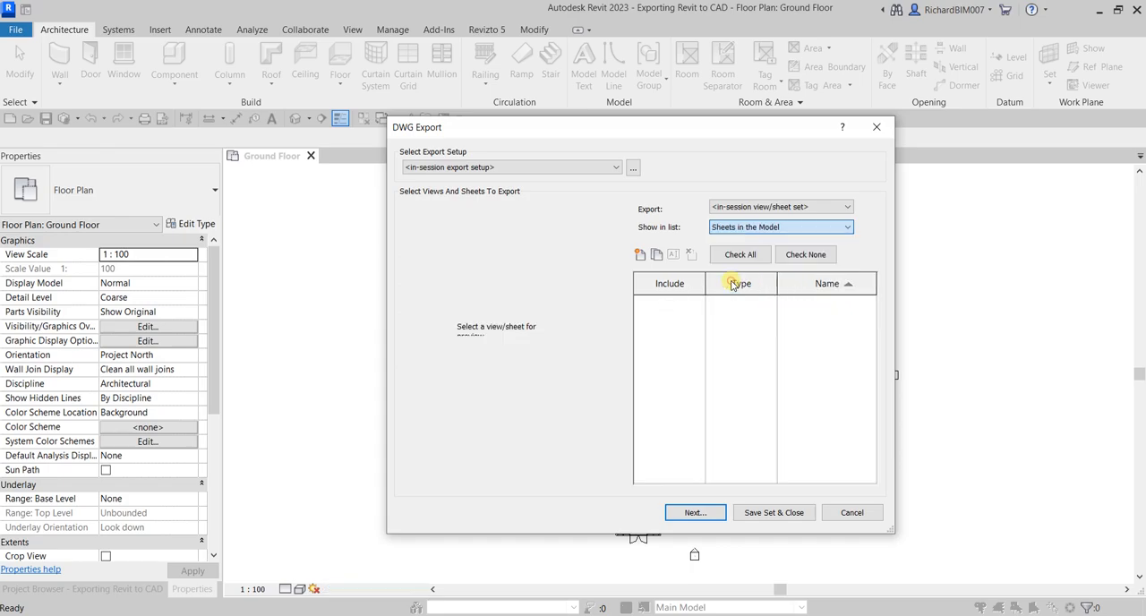
Step: Limit the export list to the views in the model and look through them
click(757, 229)
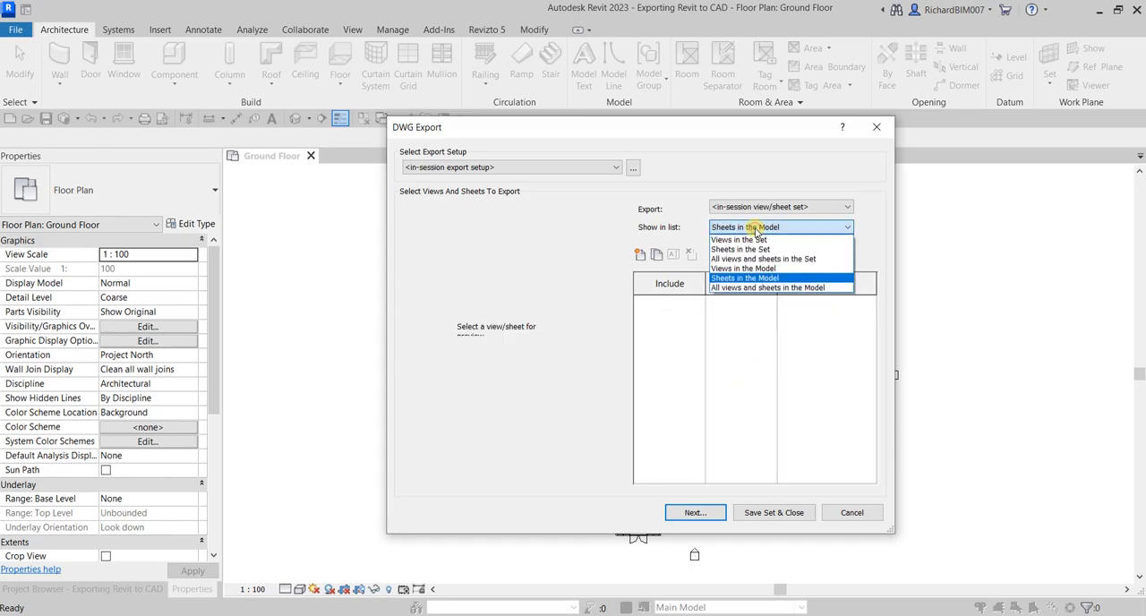
click(746, 268)
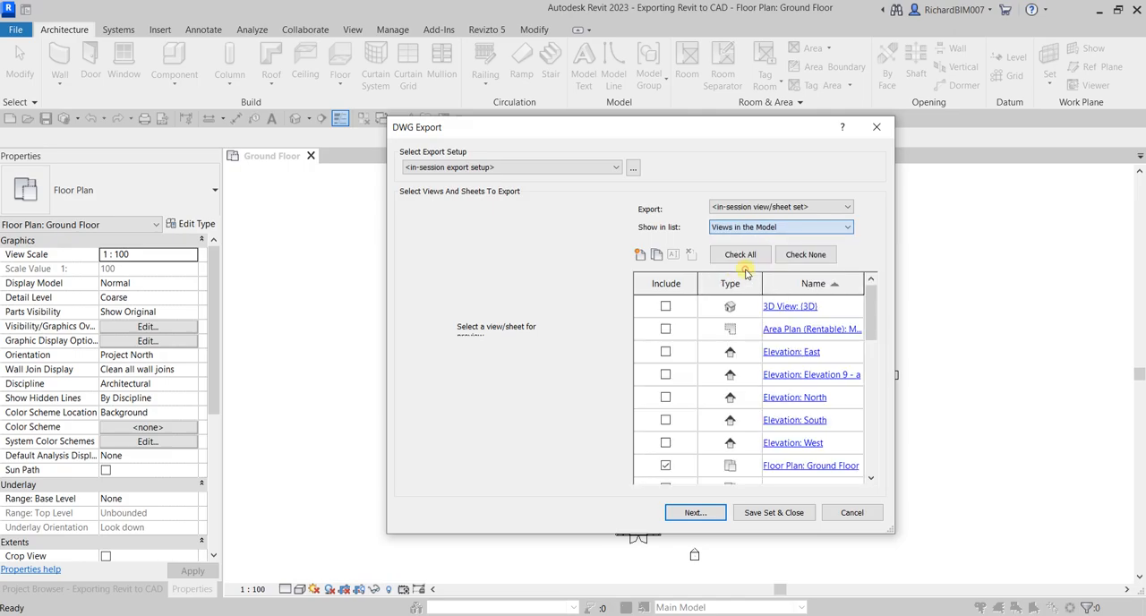
scroll(753, 383, down, 5)
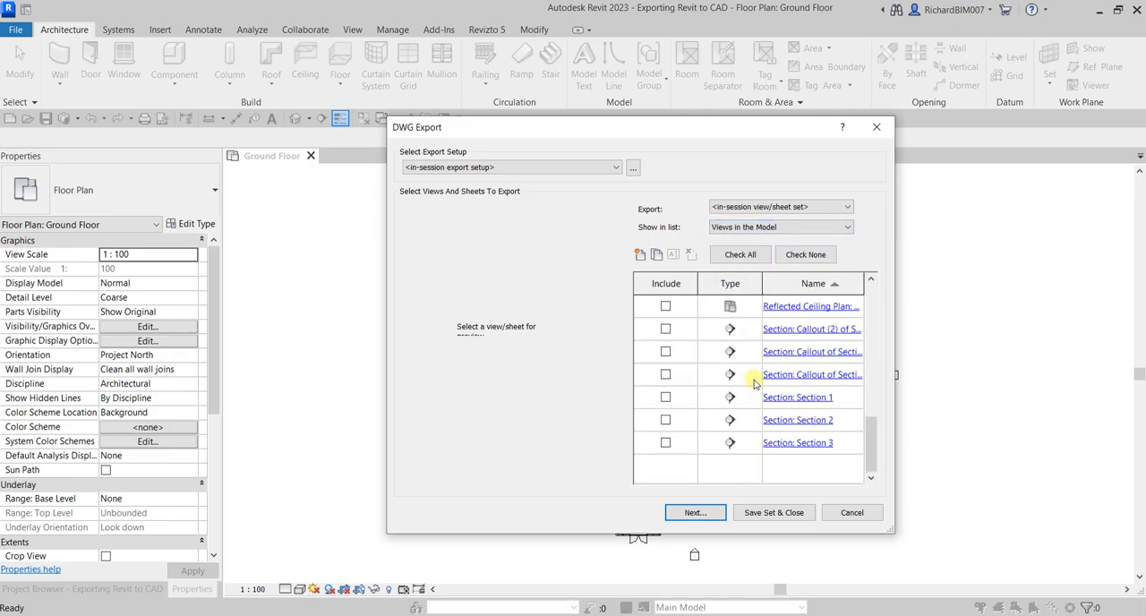
scroll(754, 382, up, 5)
scroll(754, 382, up, 1)
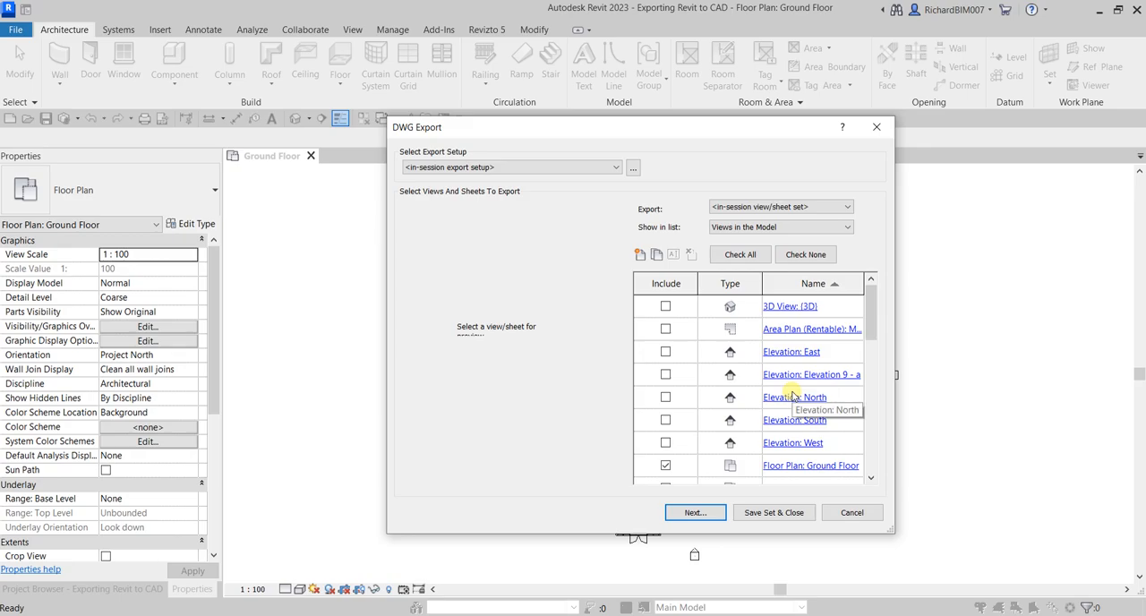
Step: Include the Lower Roof, Main Floor and Main Roof floor plans in the export set
scroll(819, 402, down, 3)
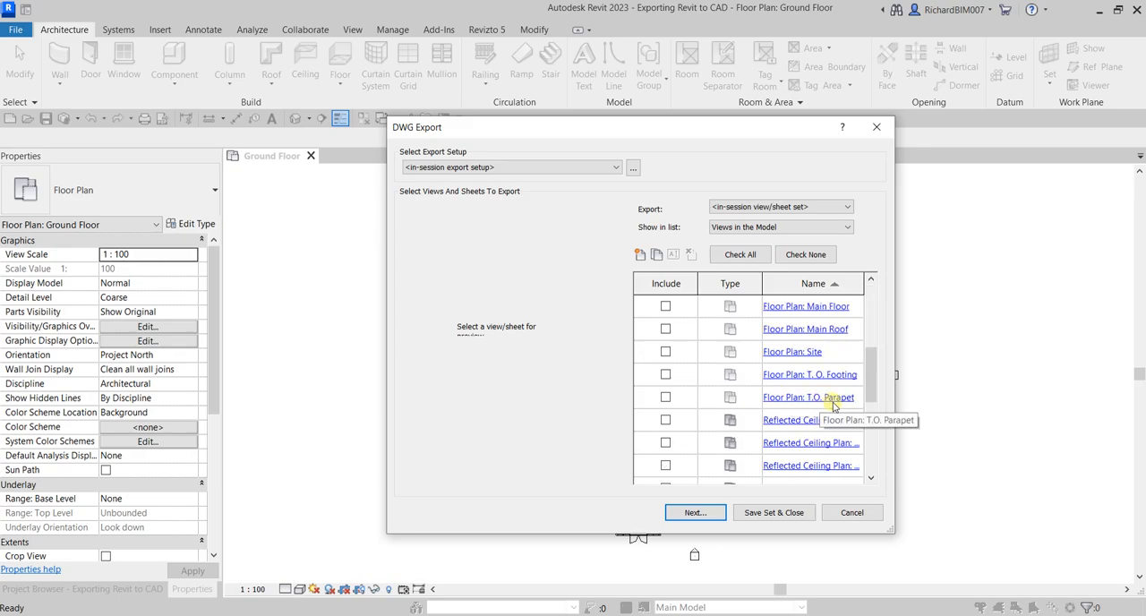
scroll(834, 403, up, 1)
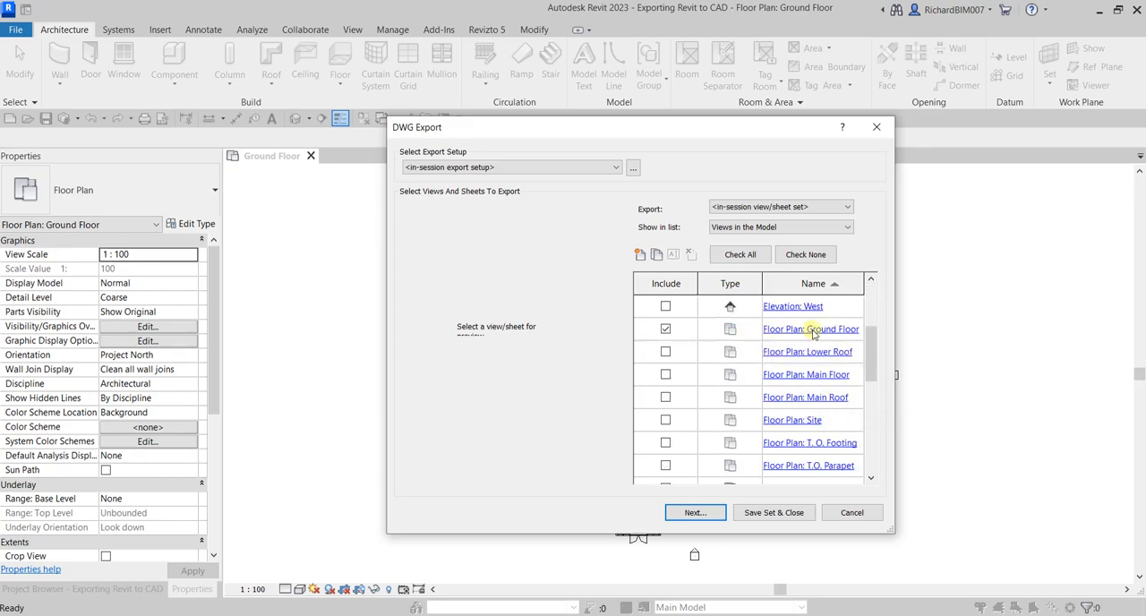
click(666, 353)
click(665, 375)
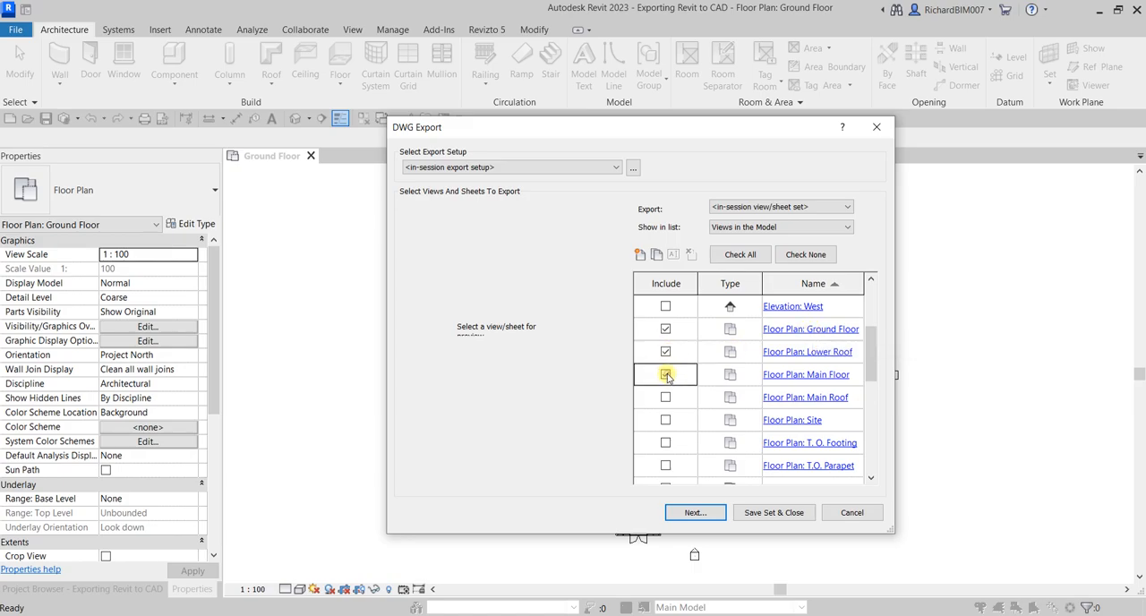
click(663, 399)
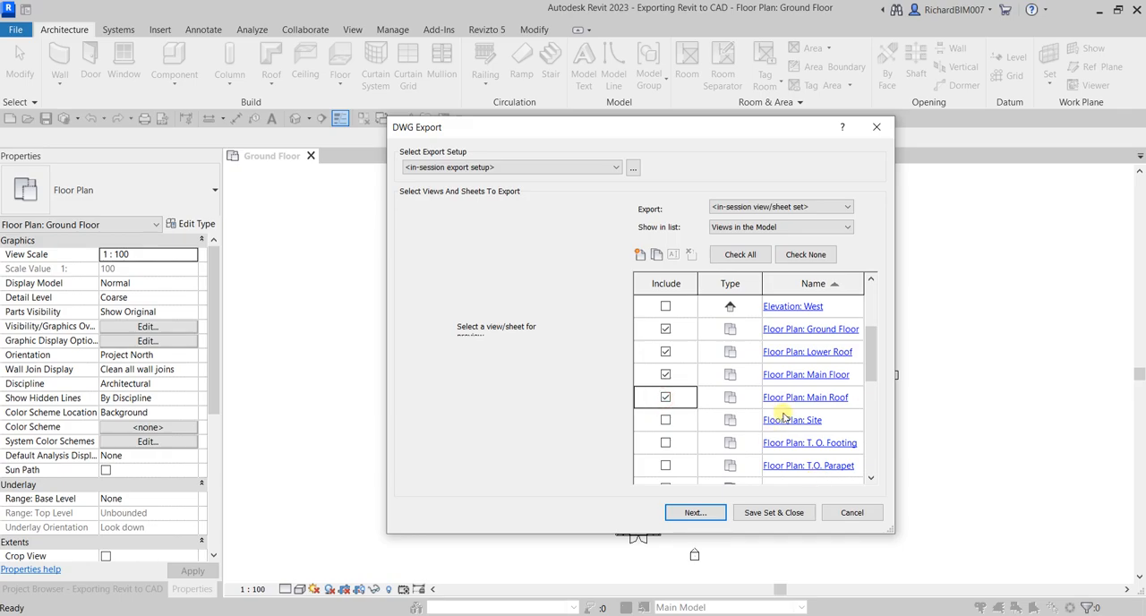
scroll(783, 412, up, 2)
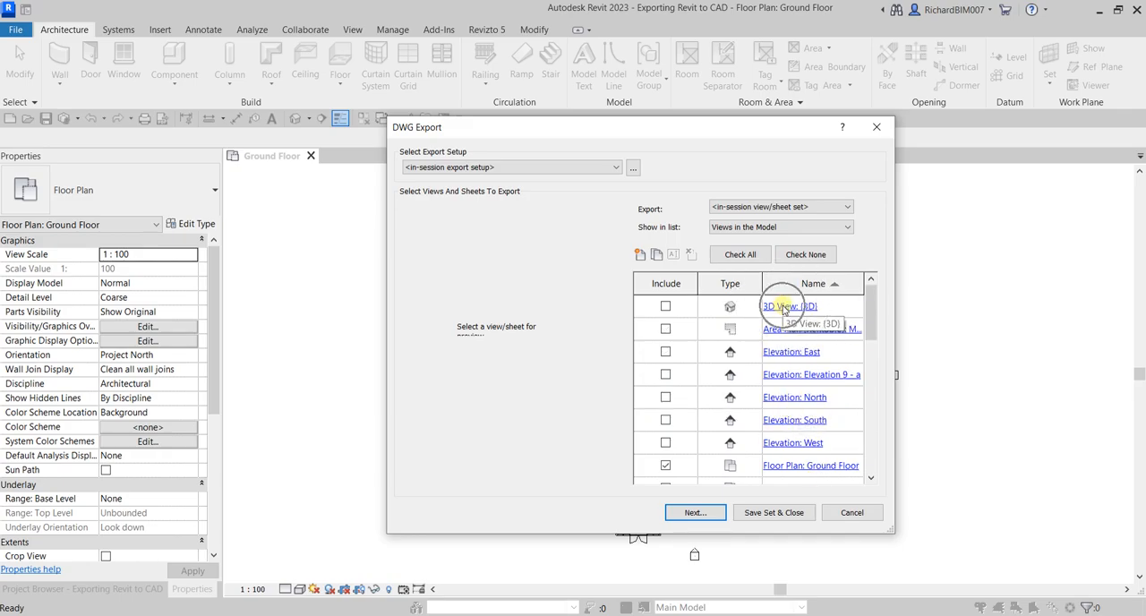
Step: Include the {3D} 3D view in the export set and proceed to the save settings
click(665, 307)
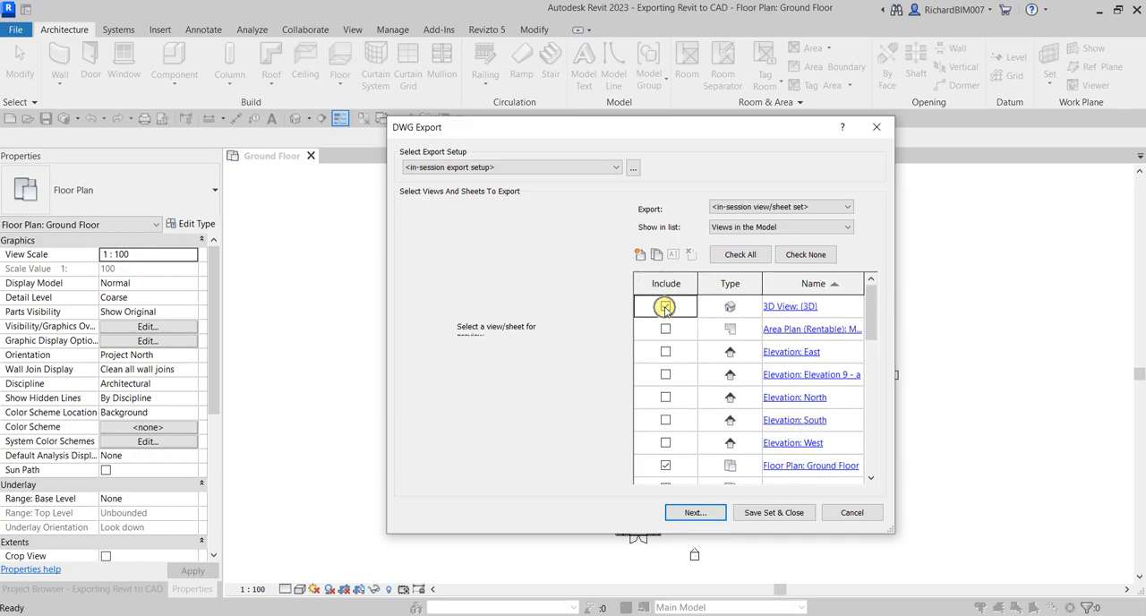
click(772, 518)
click(694, 512)
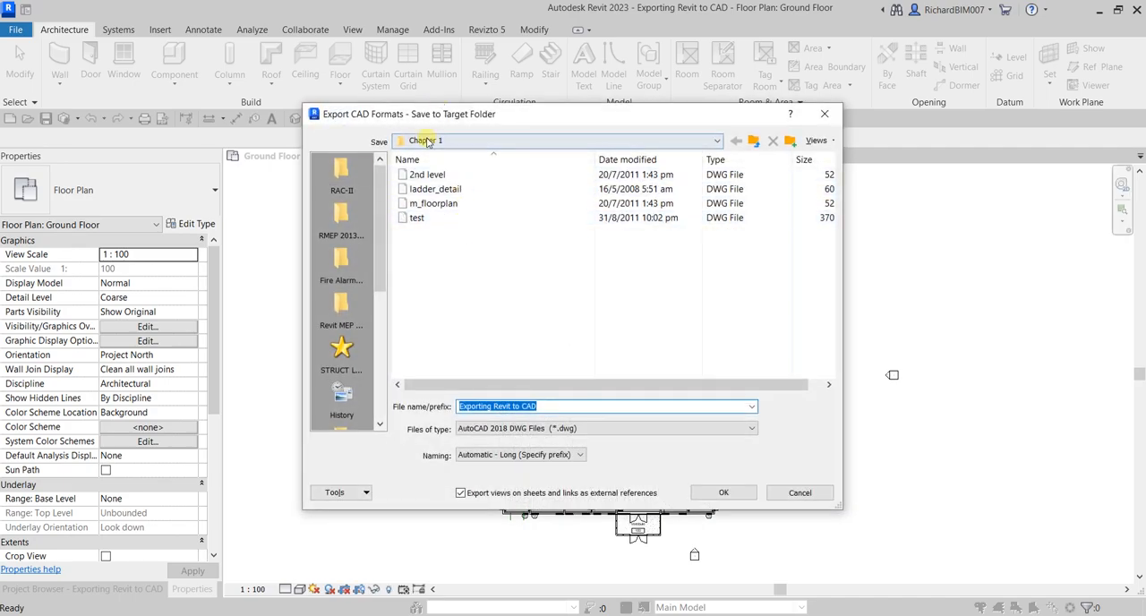
Step: Set the file type to AutoCAD 2010 DWG and naming to Automatic - Short, and disable exporting views on sheets and links as external references
click(503, 429)
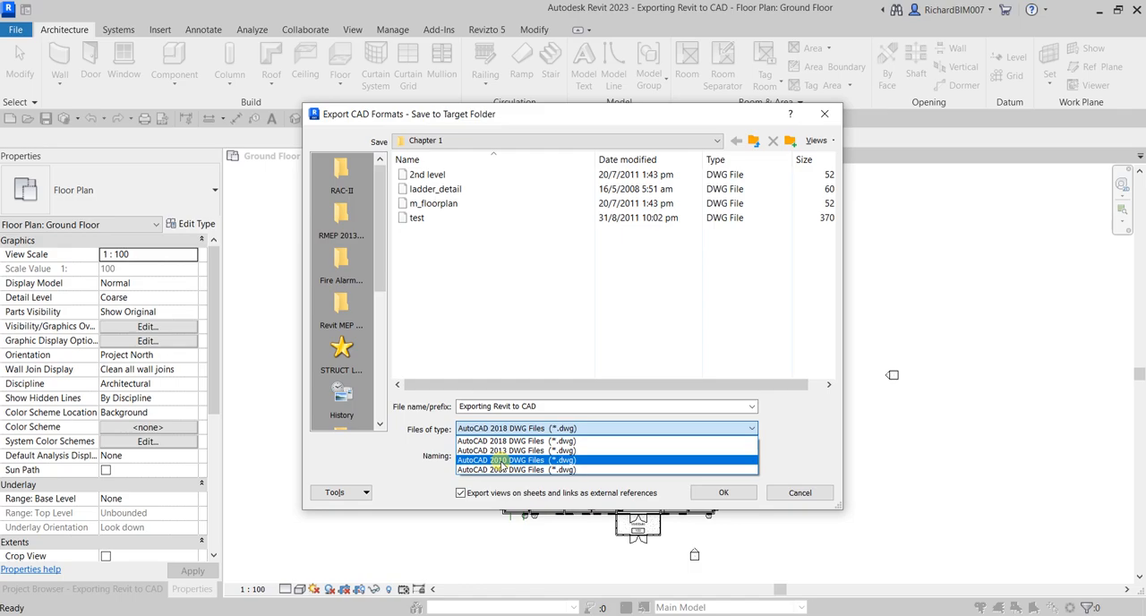
click(498, 461)
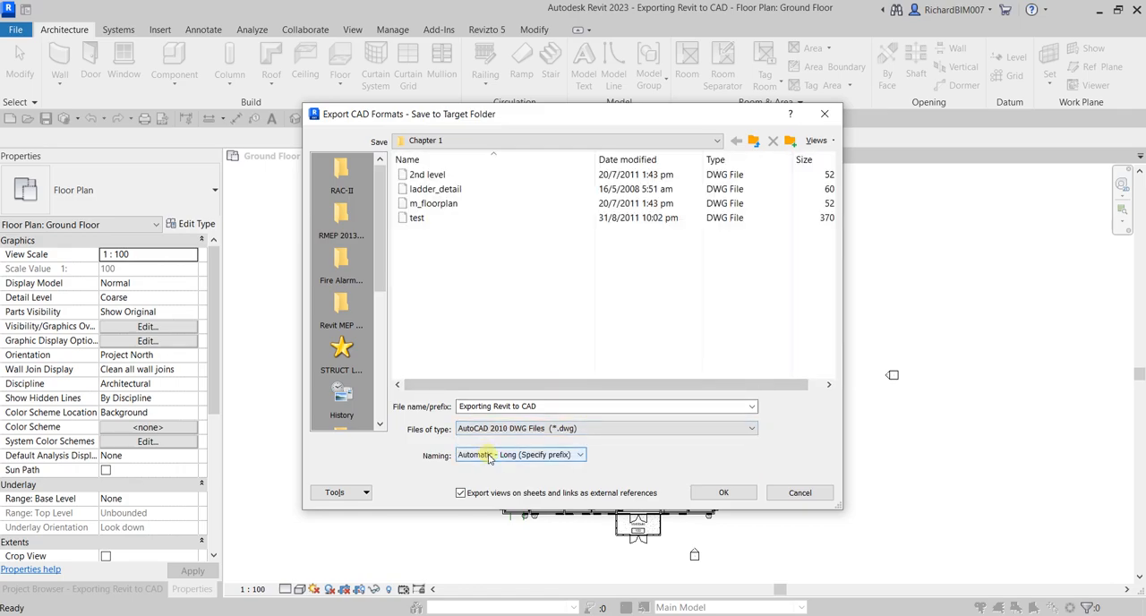
click(489, 454)
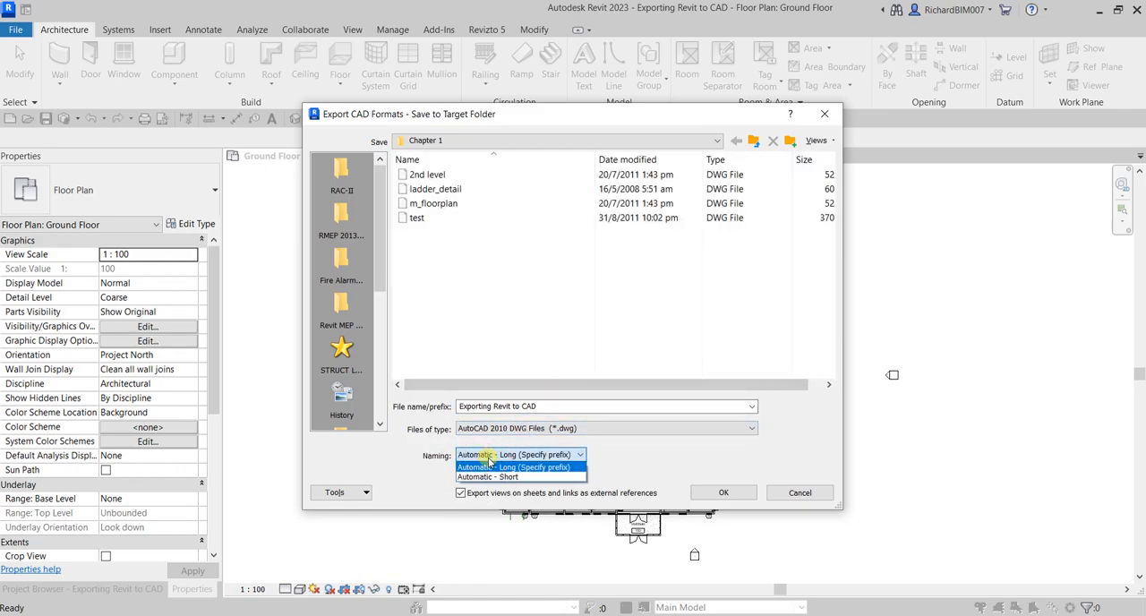
click(489, 478)
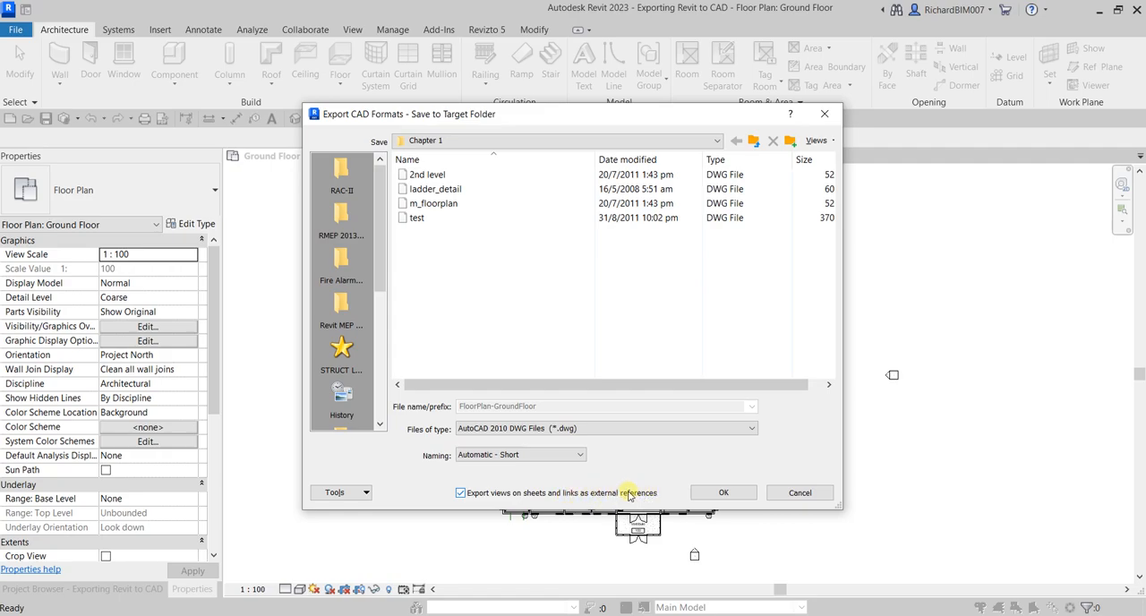
click(459, 493)
Step: Set the file naming to Automatic - Long (Specify prefix) with the prefix "Exporting Revit to CAD"
click(533, 455)
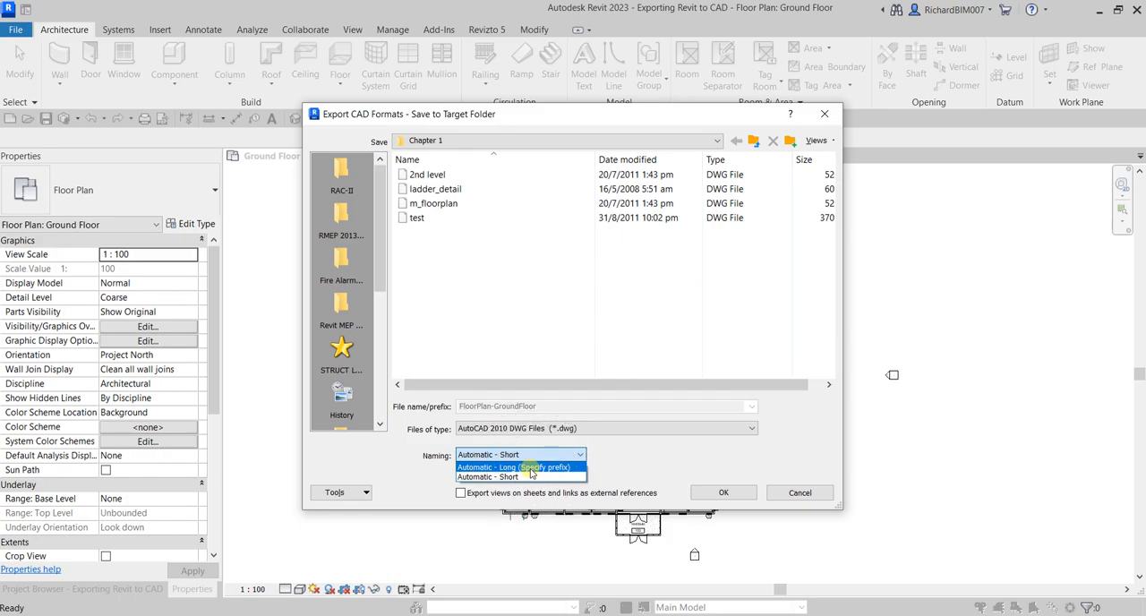
click(531, 466)
text(Exporting Revit to CAD)
click(540, 408)
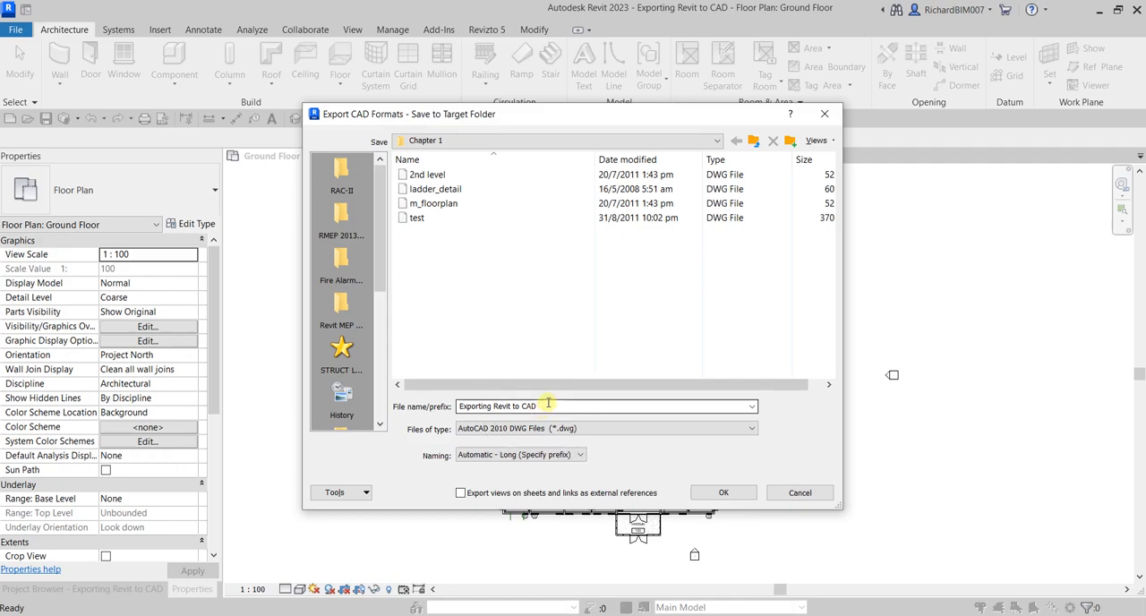
click(546, 405)
click(719, 490)
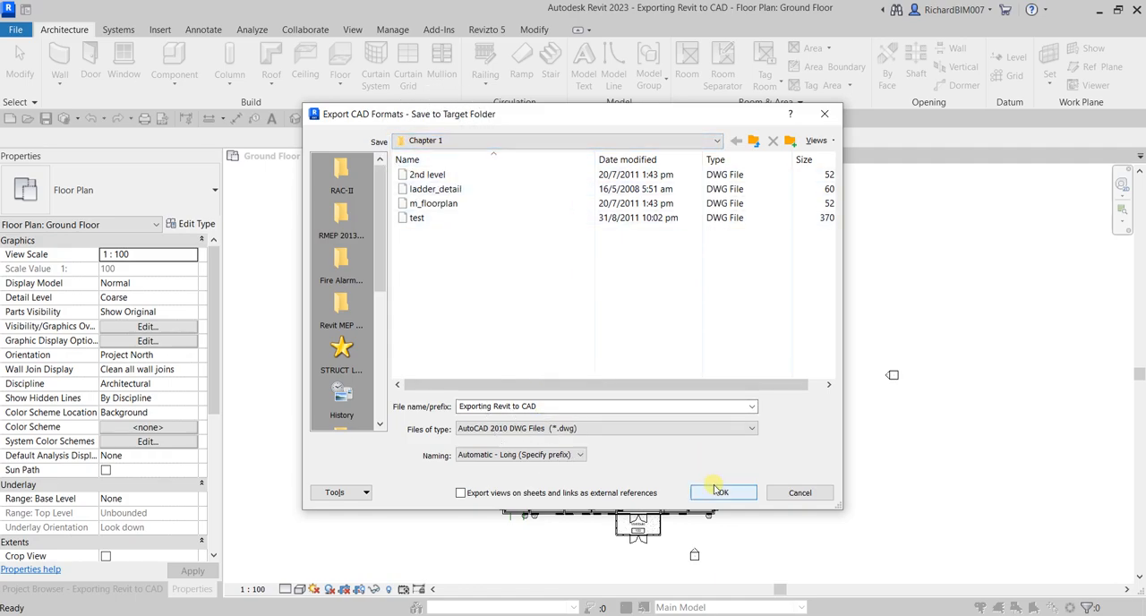
click(721, 493)
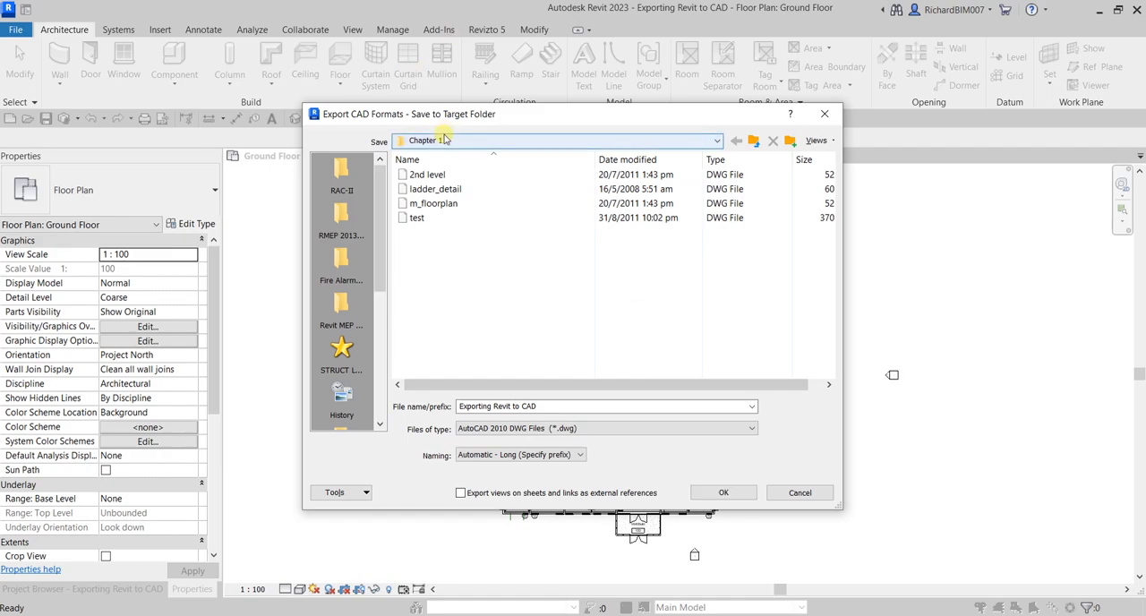
Step: Create a new folder named "CAD Export" in Documents for the exported files
scroll(365, 279, down, 5)
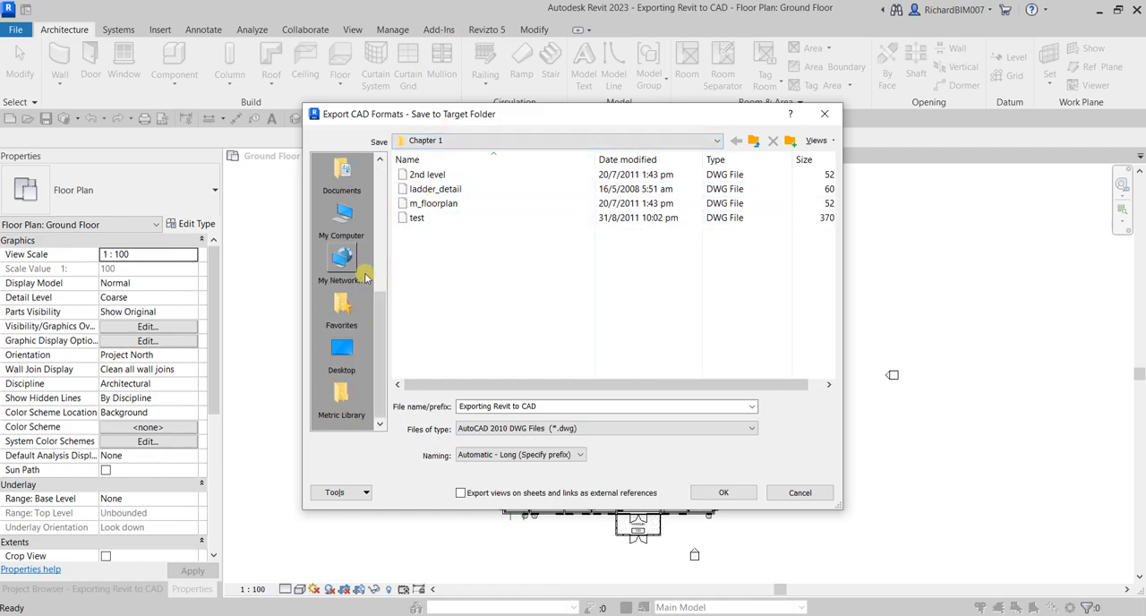
click(343, 177)
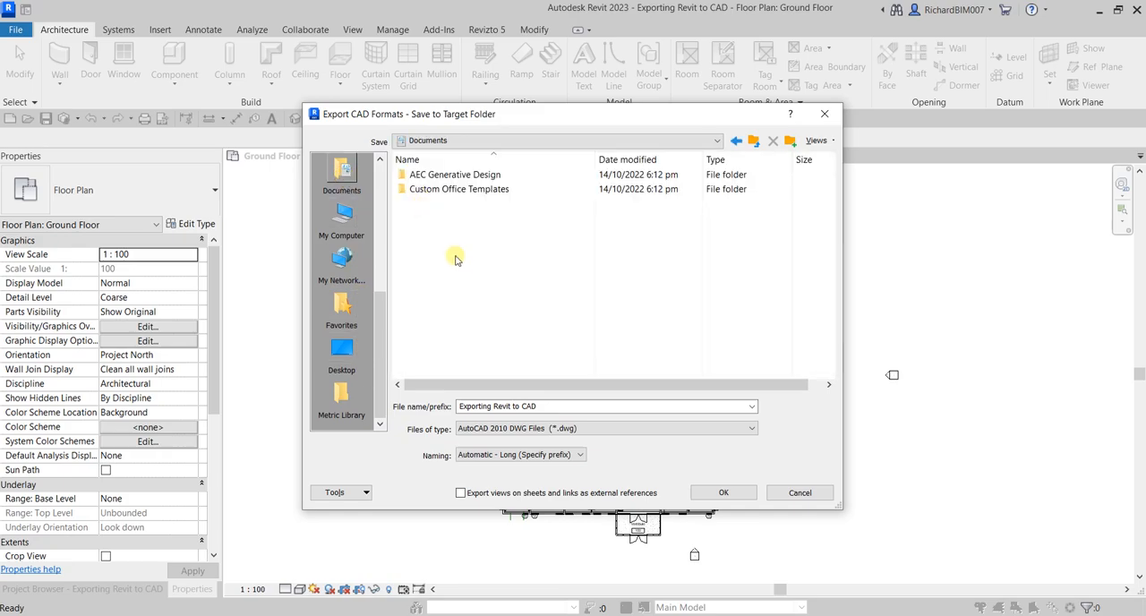
click(789, 141)
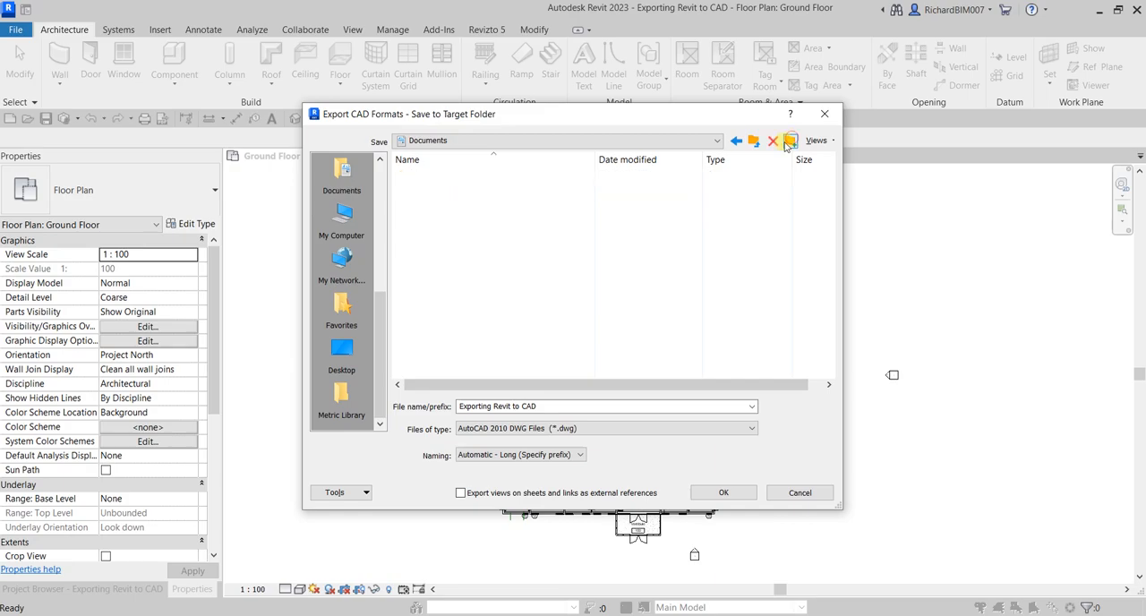
text(CAD)
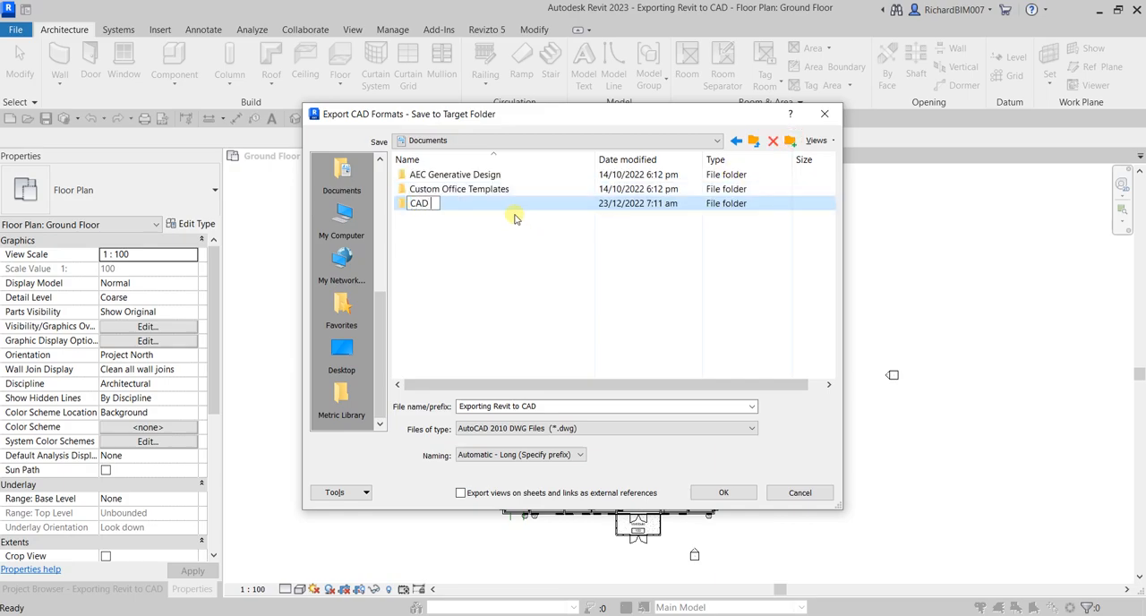
text( EXPRO)
key(BackSpace)
key(BackSpace)
key(Caps_Lock)
text(ORT)
key(BackSpace)
key(BackSpace)
key(BackSpace)
key(Caps_Lock)
text(xport)
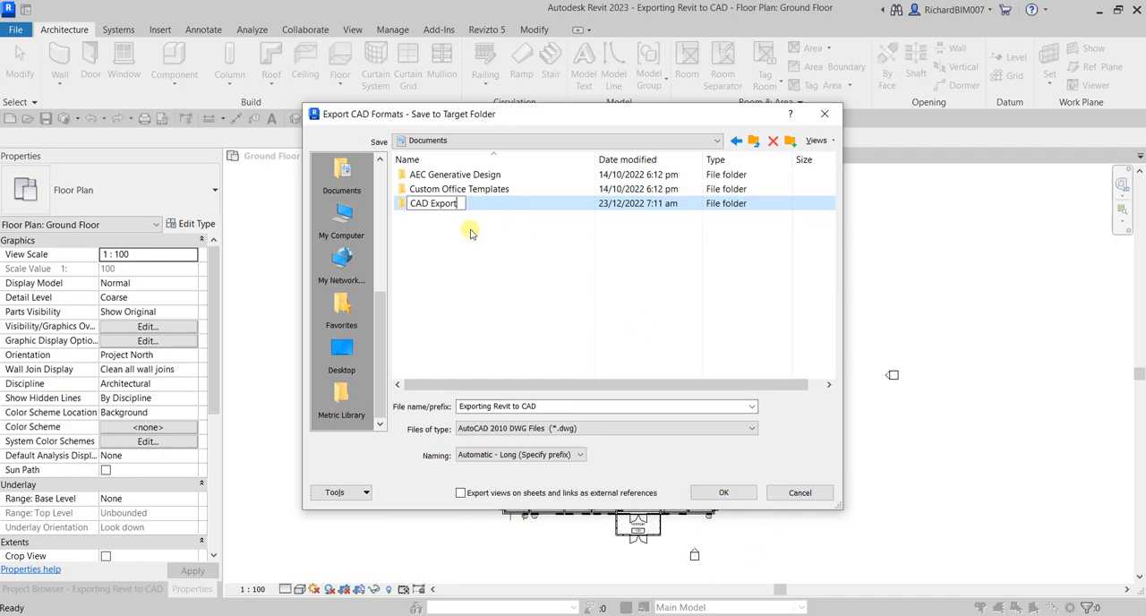
Step: Choose the CAD Export folder as the target location and run the DWG export
double_click(400, 203)
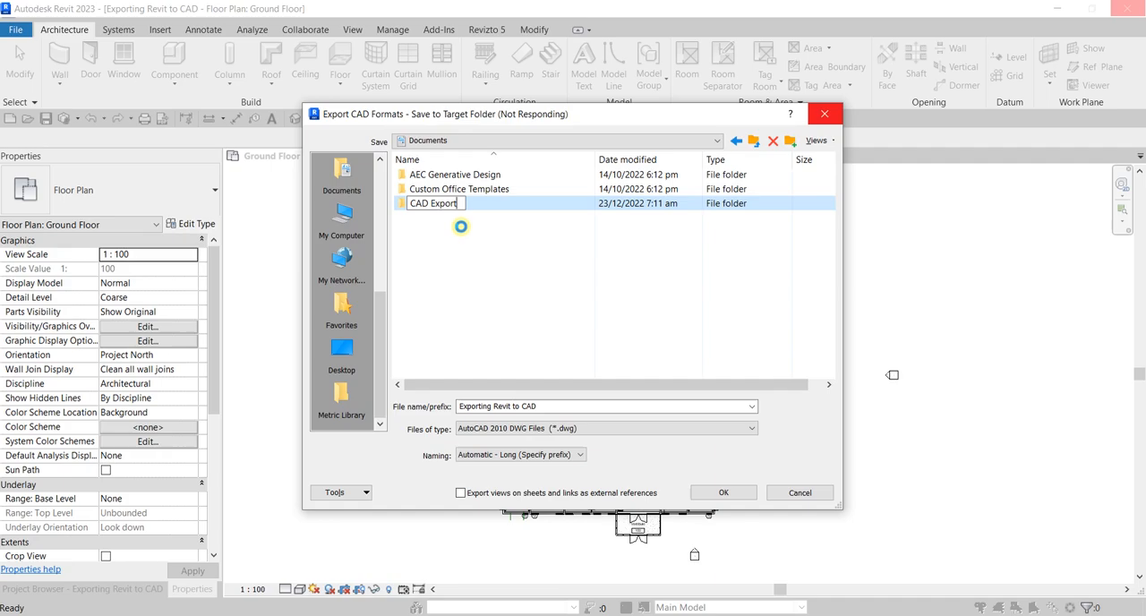
double_click(402, 205)
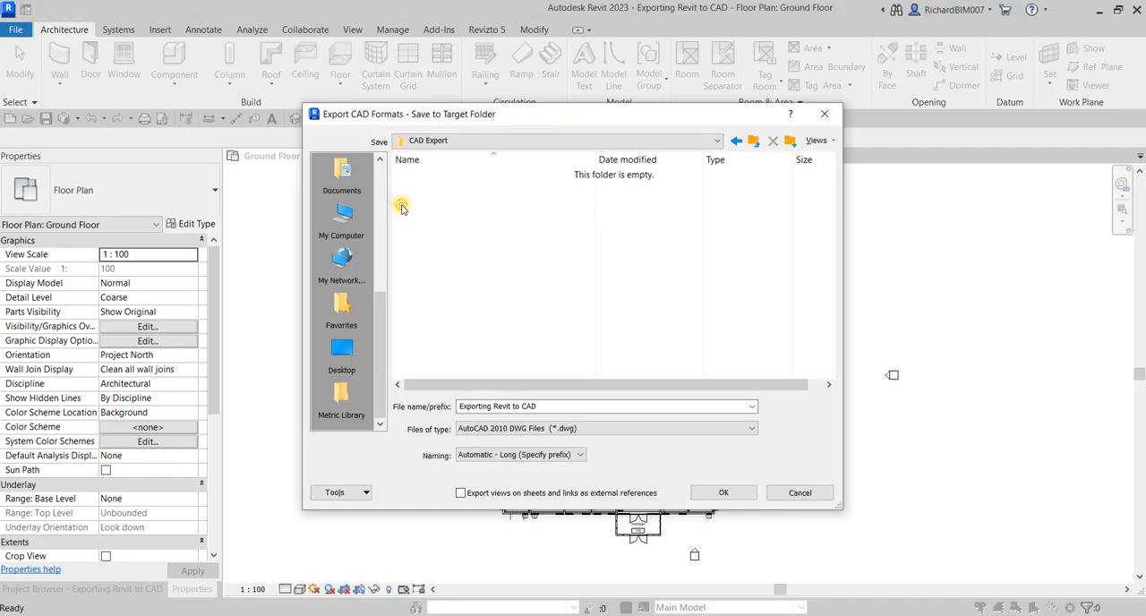
click(720, 494)
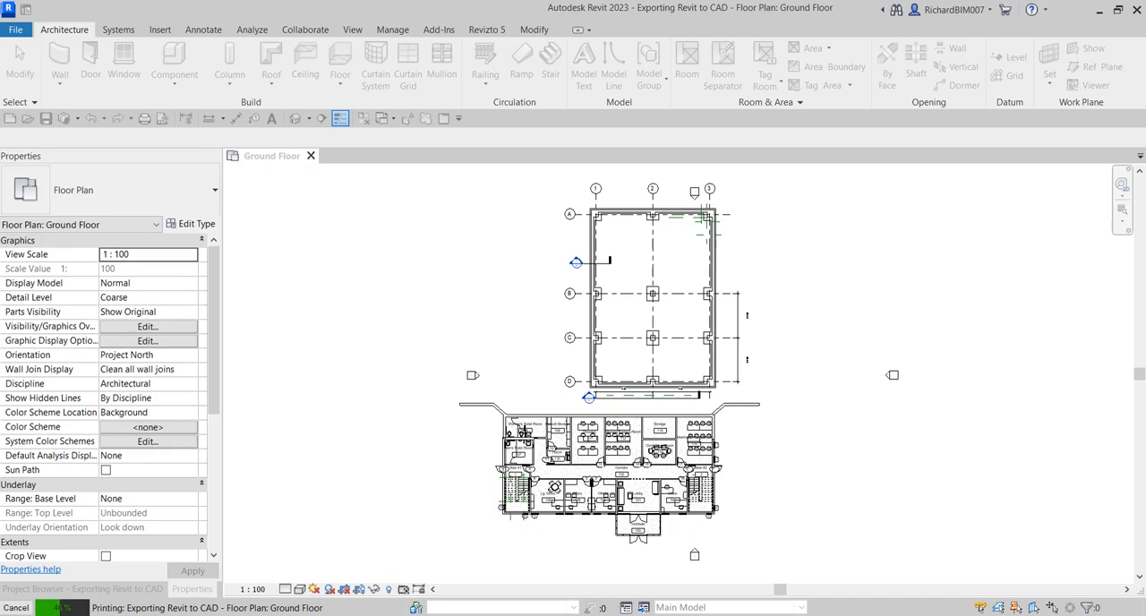
Step: Bring the Documents folder window over the model, move it aside, and dismiss Revit's export warning
mouse_move(1145, 254)
mouse_down()
mouse_move(870, 282)
mouse_move(553, 166)
mouse_move(608, 123)
mouse_up()
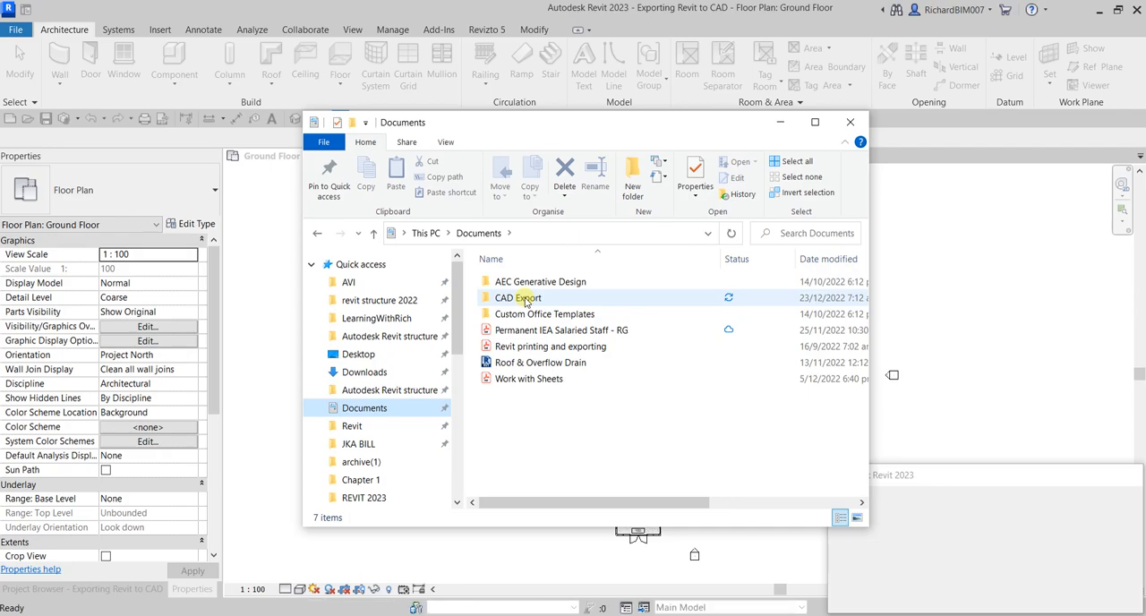
drag(622, 117, 469, 118)
click(988, 458)
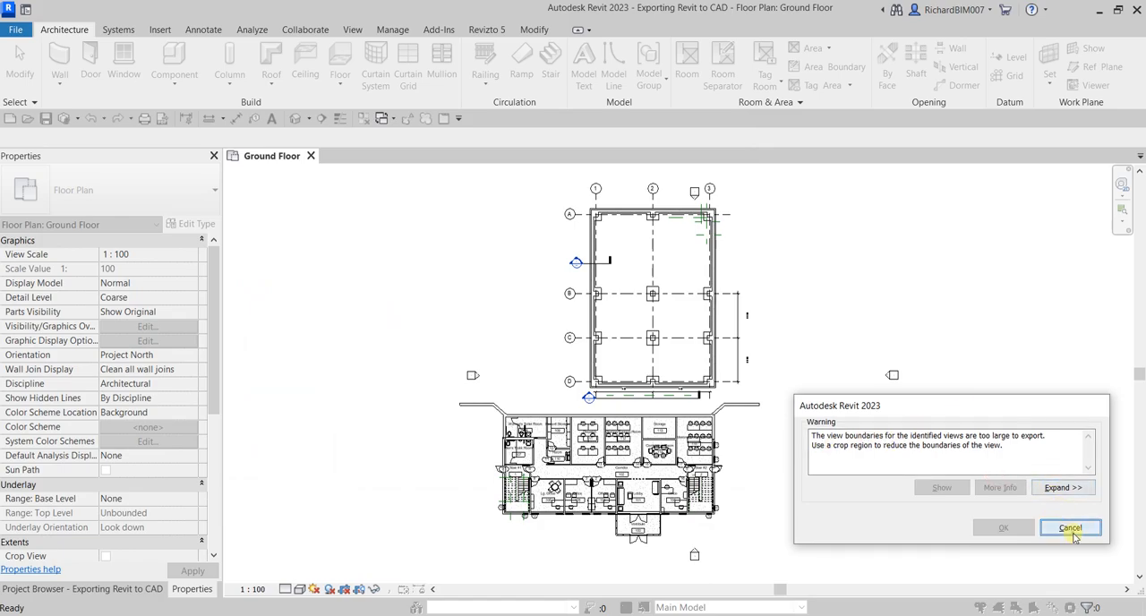
click(1070, 529)
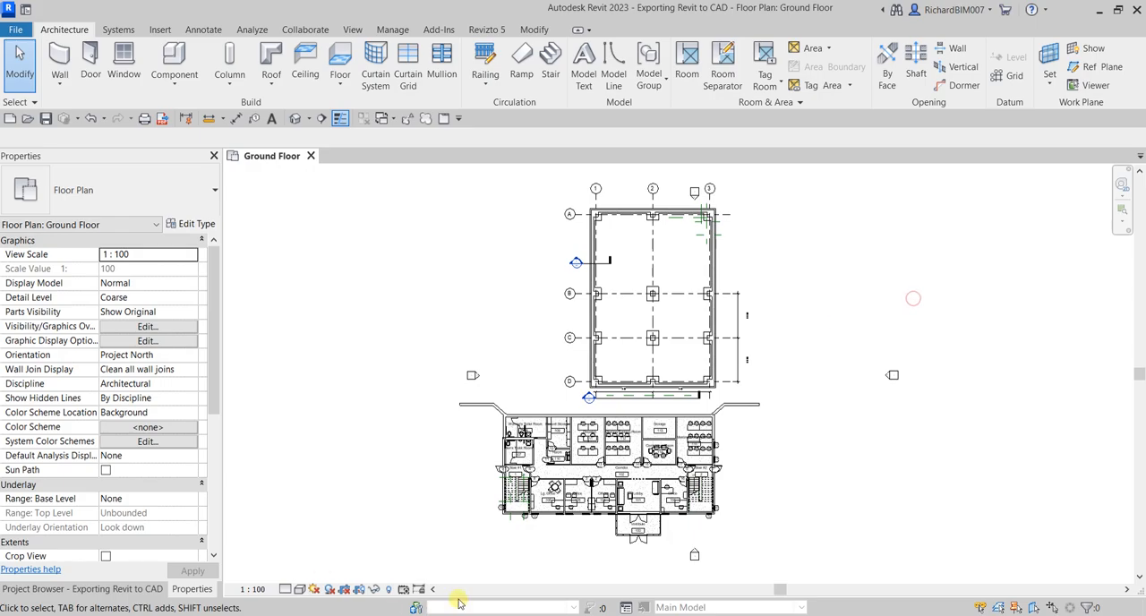
Step: Switch to File Explorer, open the CAD Export folder, and widen the Name column to show the full names and types of the exported files
mouse_move(555, 609)
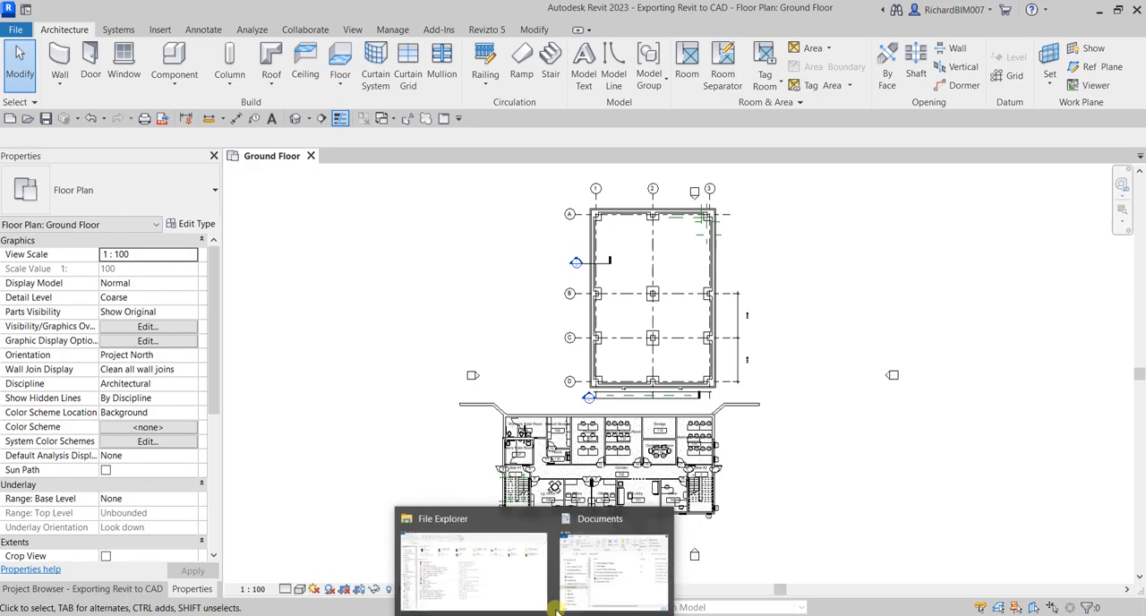
click(599, 568)
double_click(390, 278)
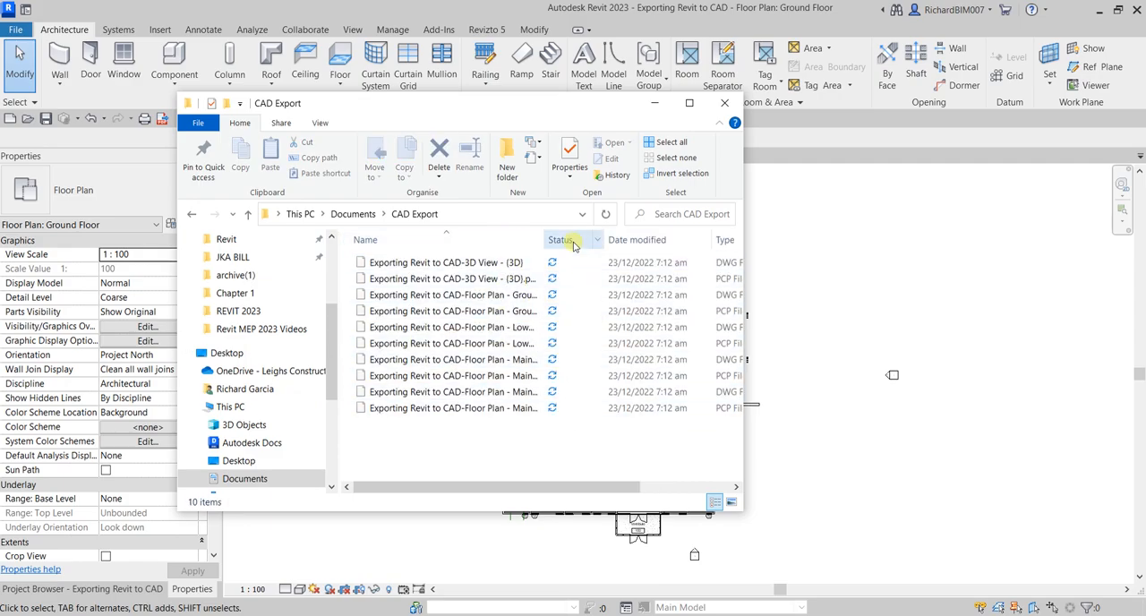
double_click(543, 237)
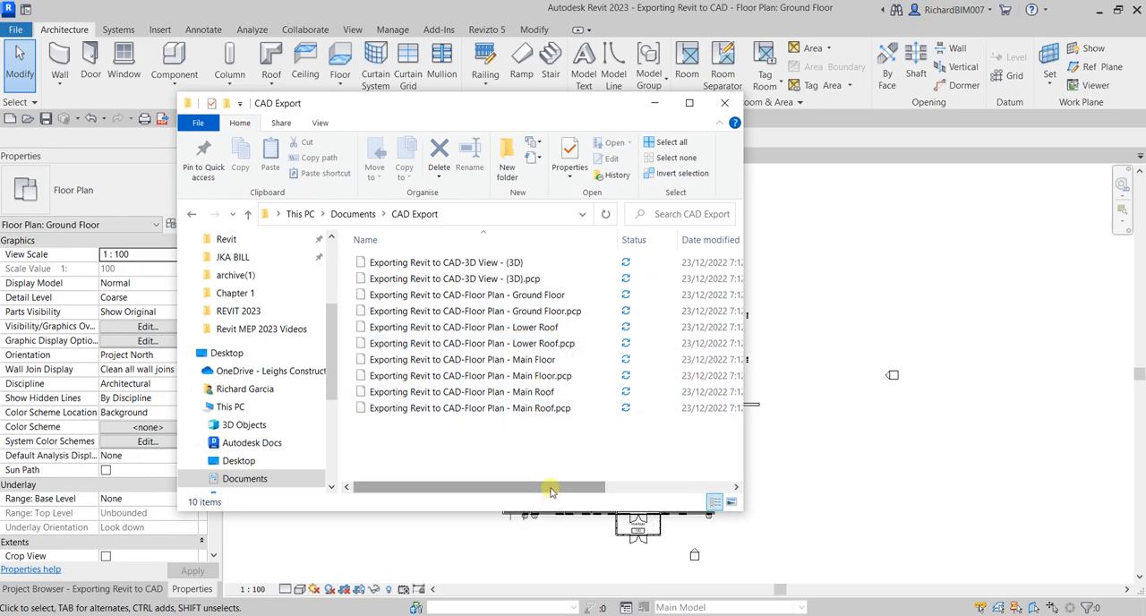
drag(550, 488, 662, 421)
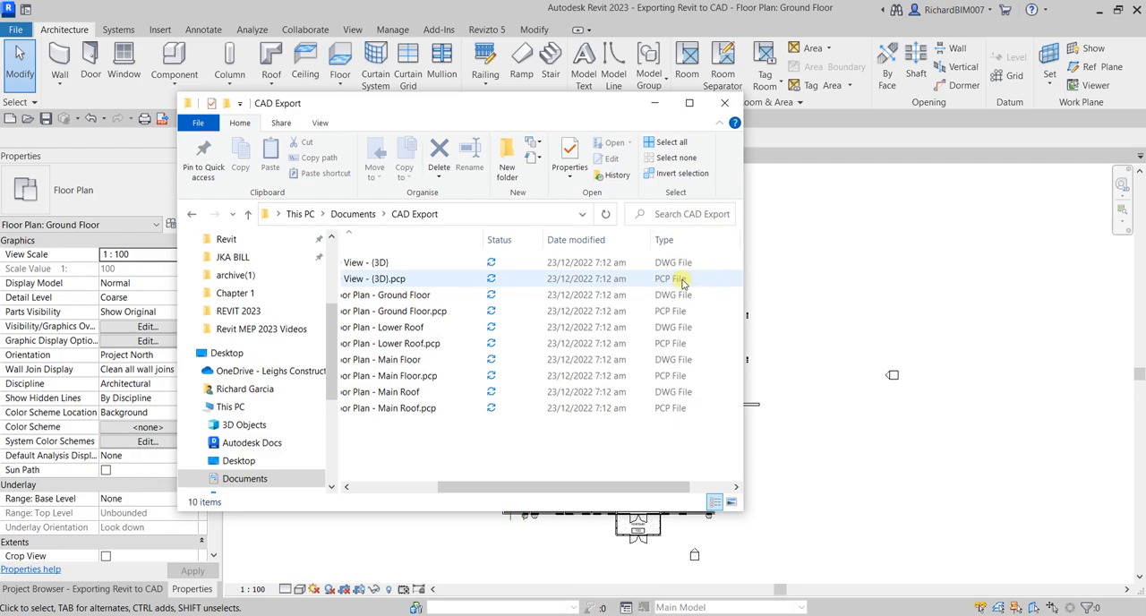
Step: Sort the exported files by type and delete all the .pcp files, keeping the DWG files
click(667, 240)
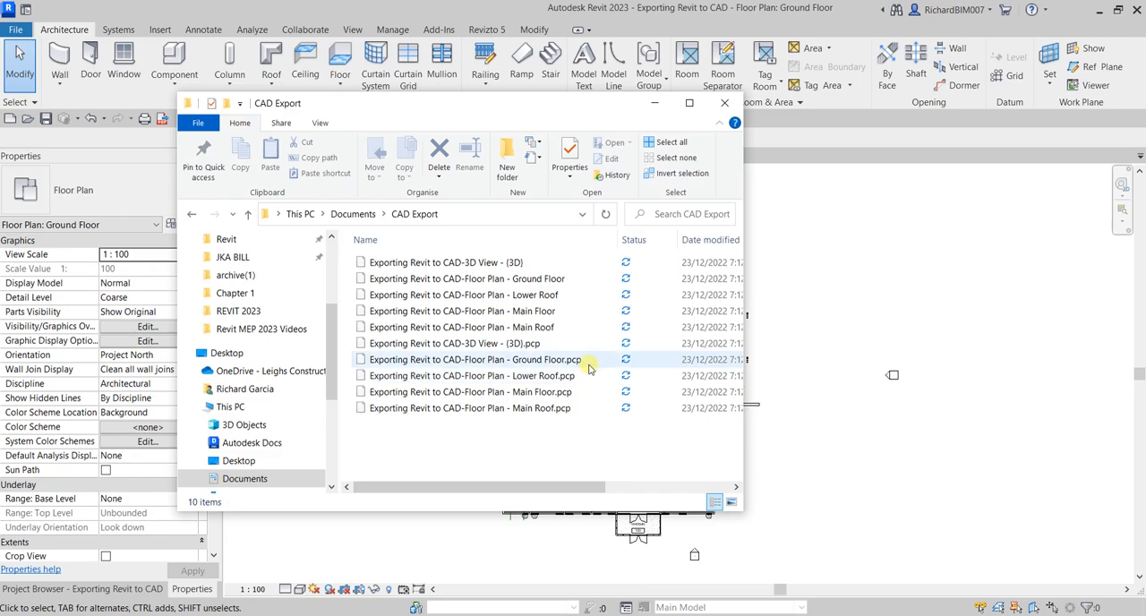
click(477, 345)
shift+click(500, 409)
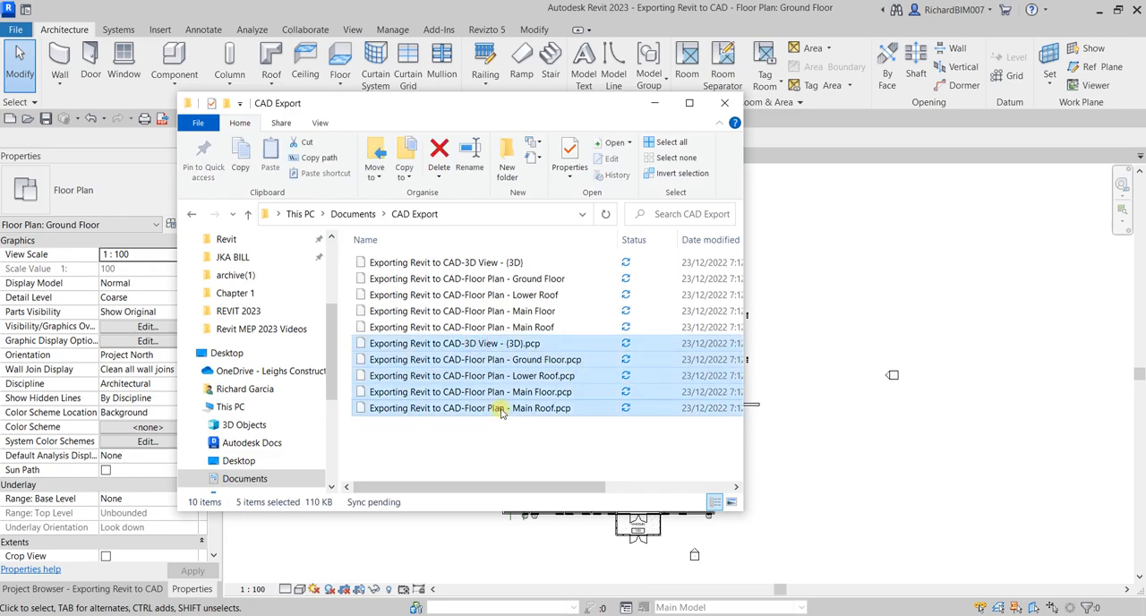
key(Delete)
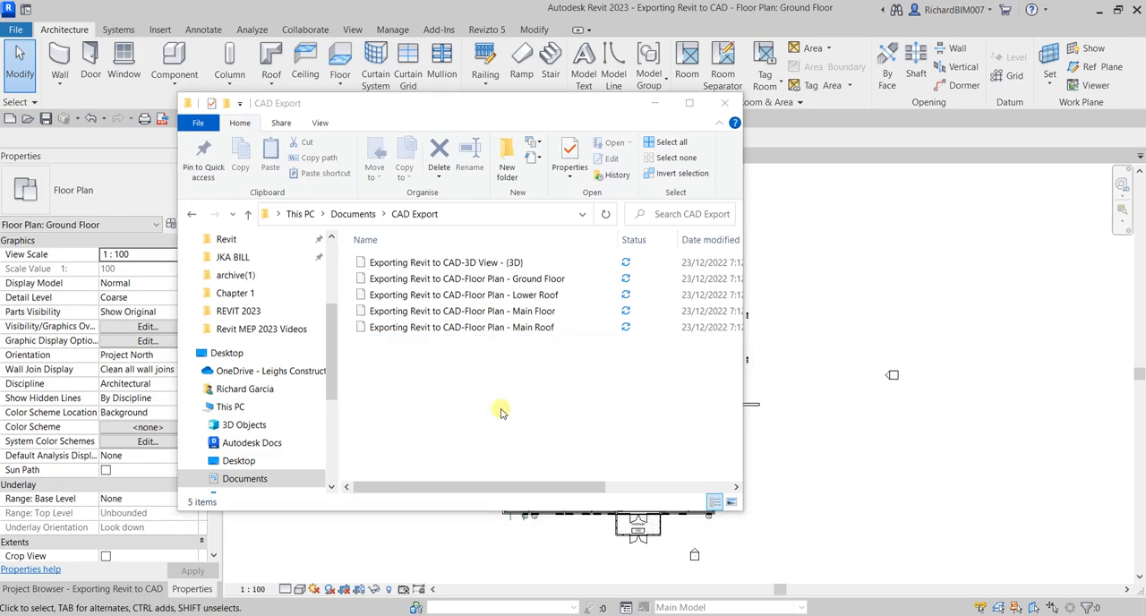